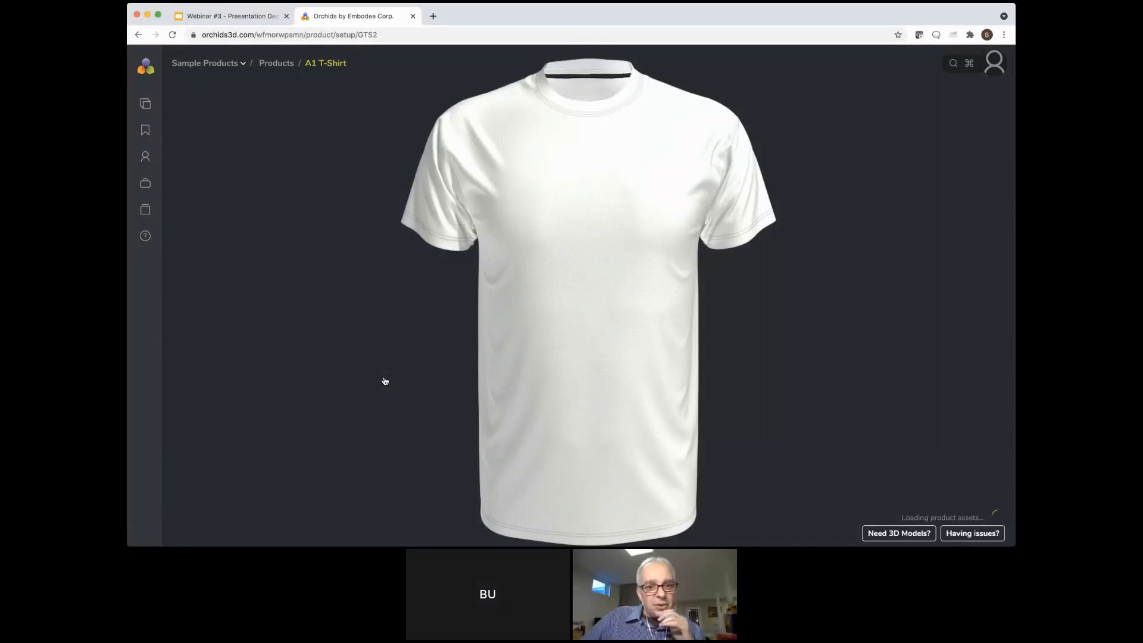
# Try beige, pink and white on the shirt and settle on the off-white shirt color
pyautogui.moveTo(385, 381); pyautogui.dragTo(592, 385)
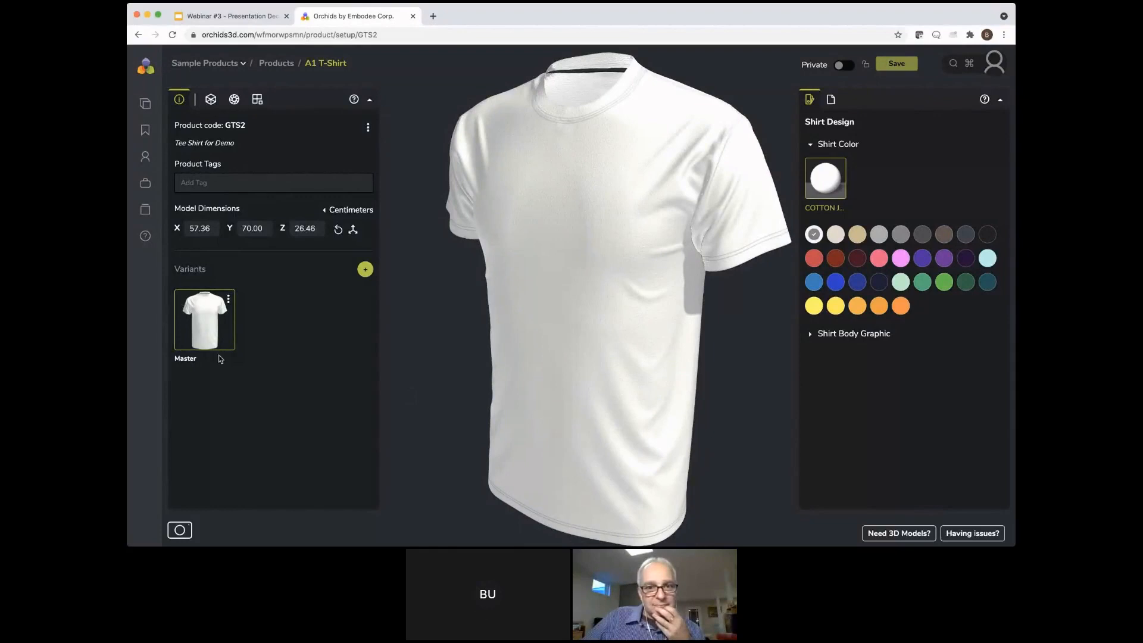
pyautogui.moveTo(581, 393); pyautogui.dragTo(640, 400)
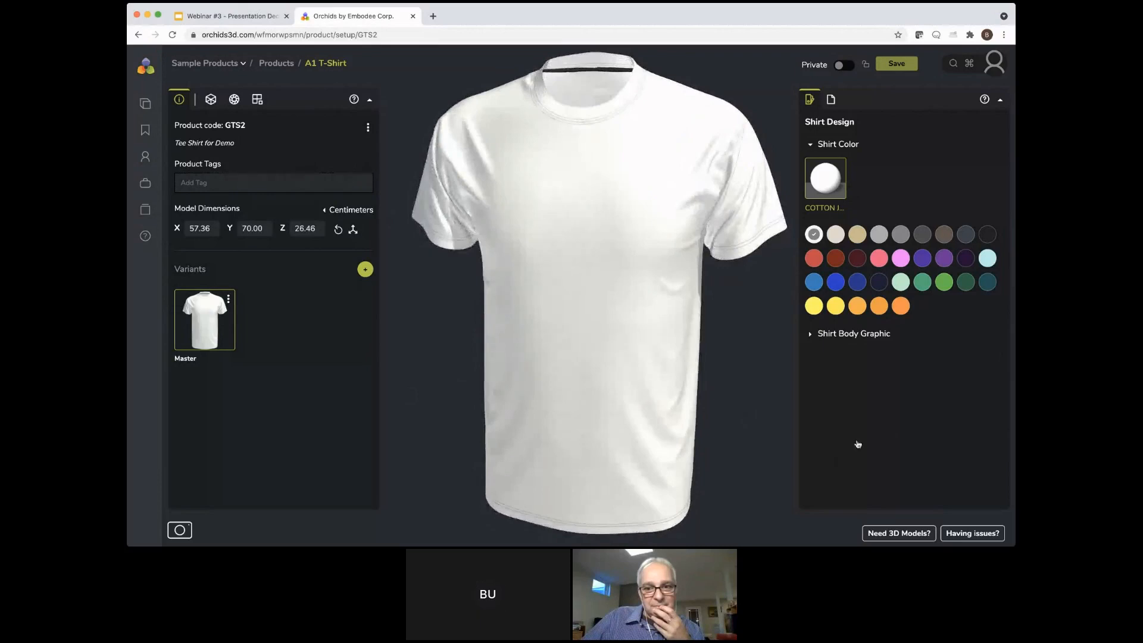
pyautogui.press('Right')
pyautogui.click(857, 235)
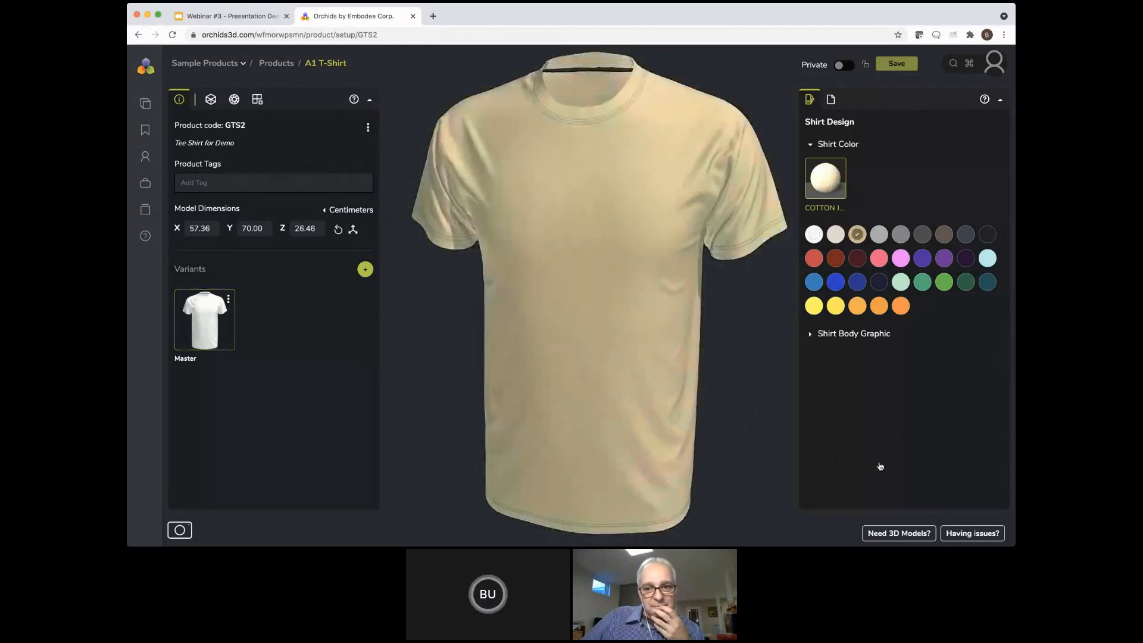
pyautogui.click(879, 258)
pyautogui.click(835, 235)
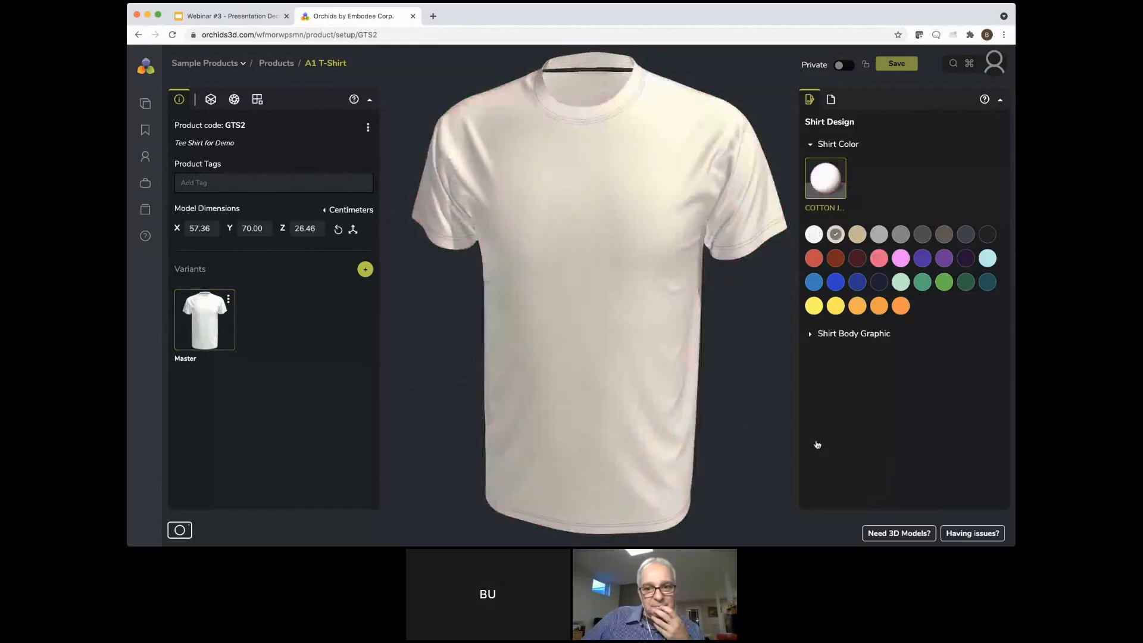
pyautogui.click(814, 234)
pyautogui.click(835, 235)
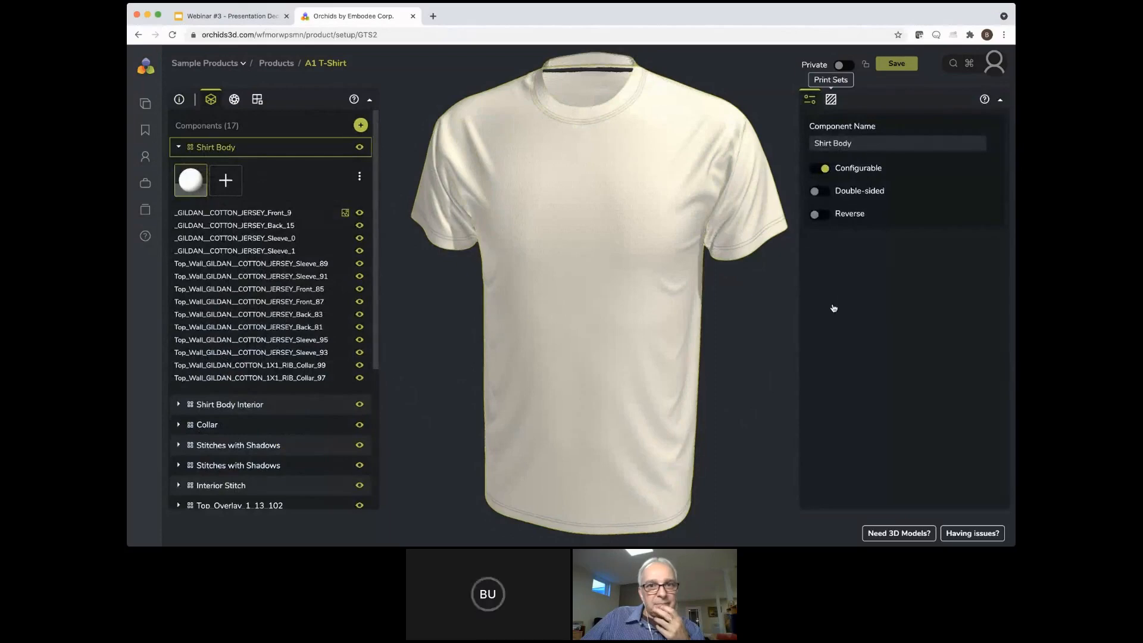
# Add a print set to the Shirt Body with library prints Asanoha-pattern-seamless, BasicOctagonPattern, BlackEclipsPattern and BlueFireballsPattern
pyautogui.click(831, 100)
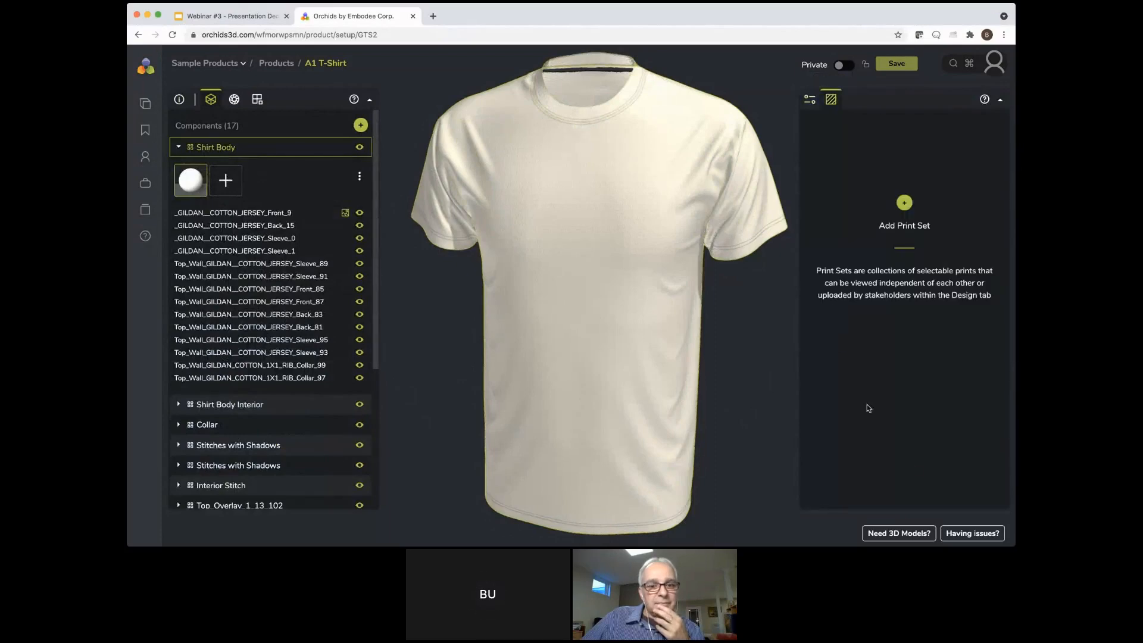
pyautogui.click(904, 202)
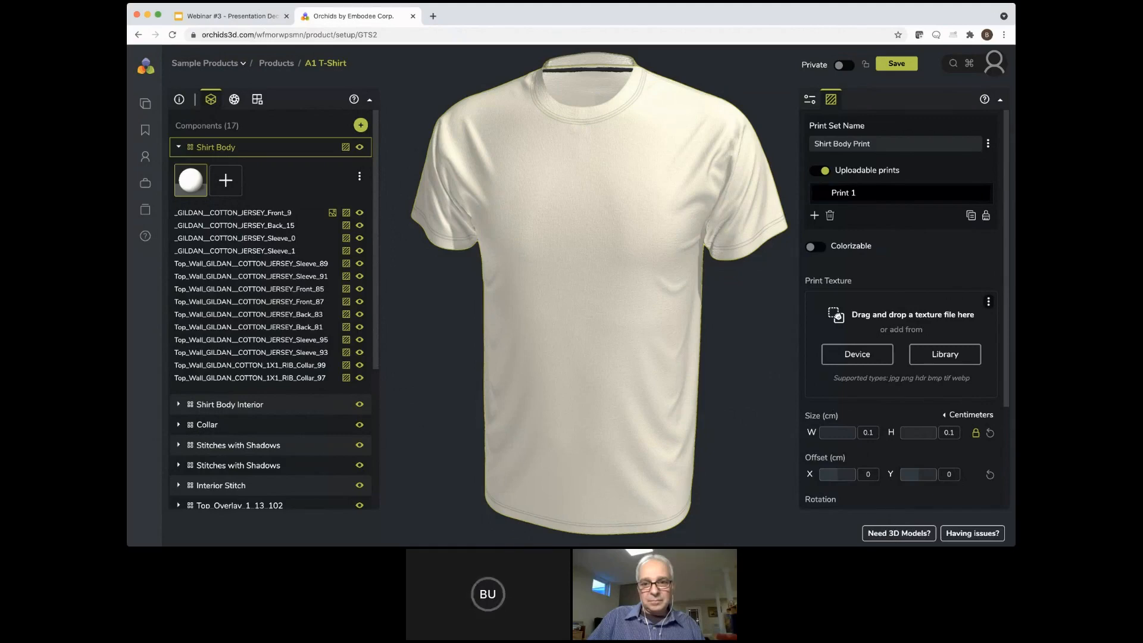
pyautogui.click(945, 354)
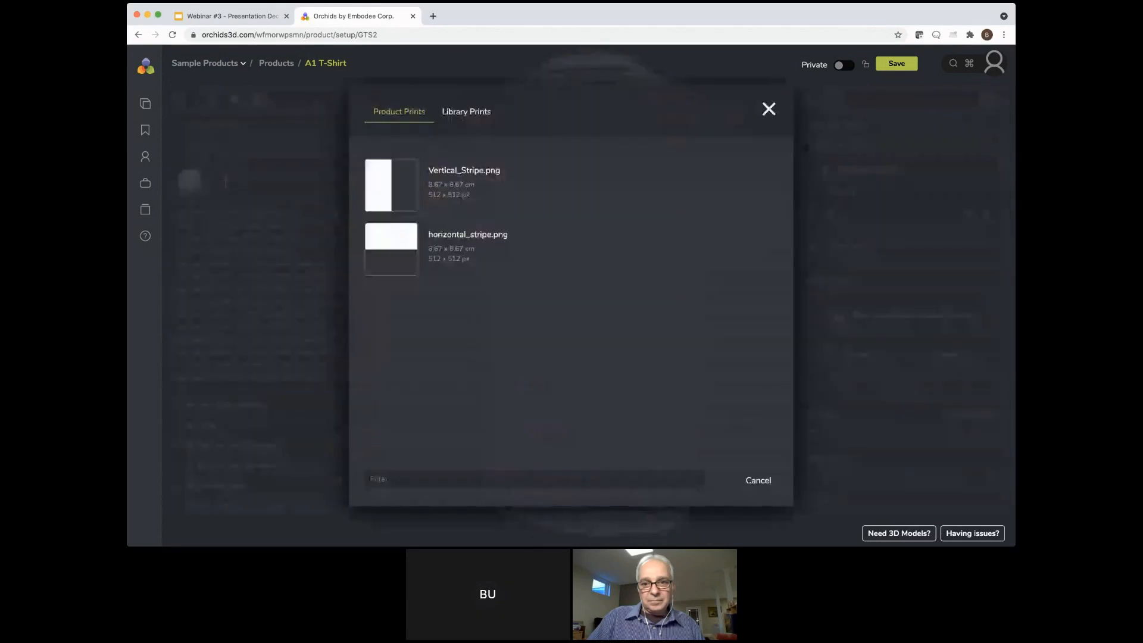
pyautogui.click(457, 112)
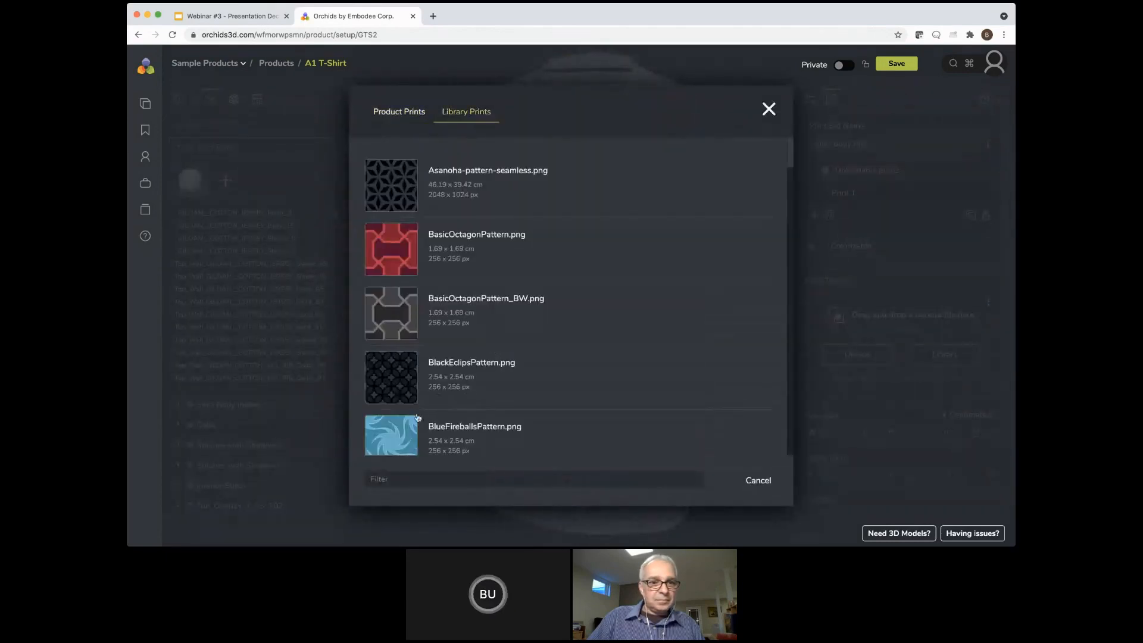
pyautogui.click(404, 398)
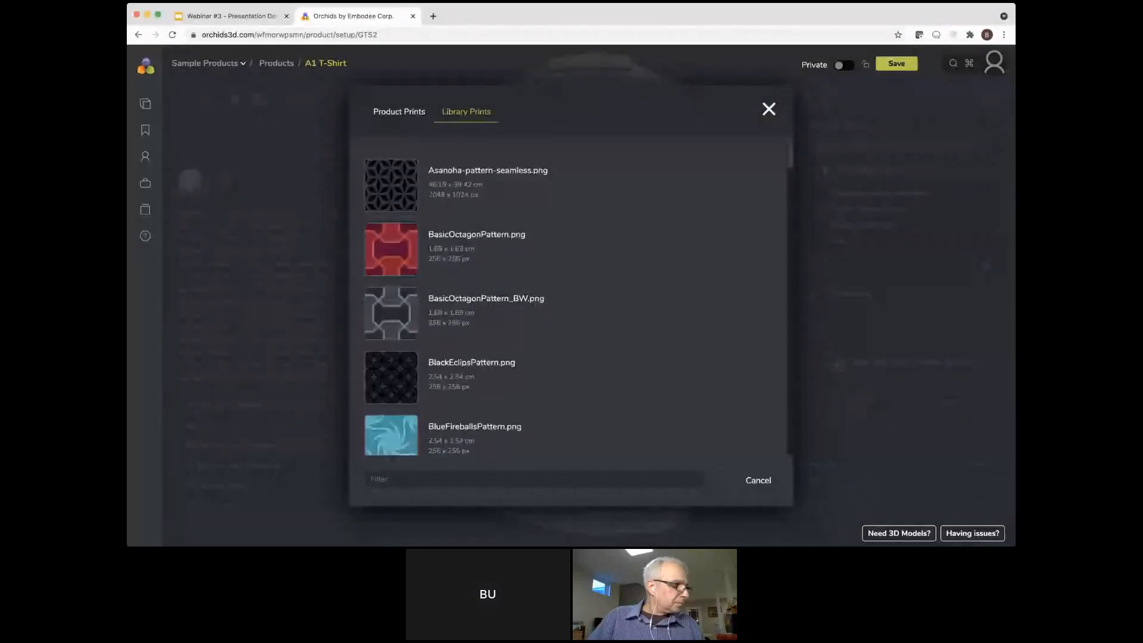
pyautogui.scroll(-2, 575, 300)
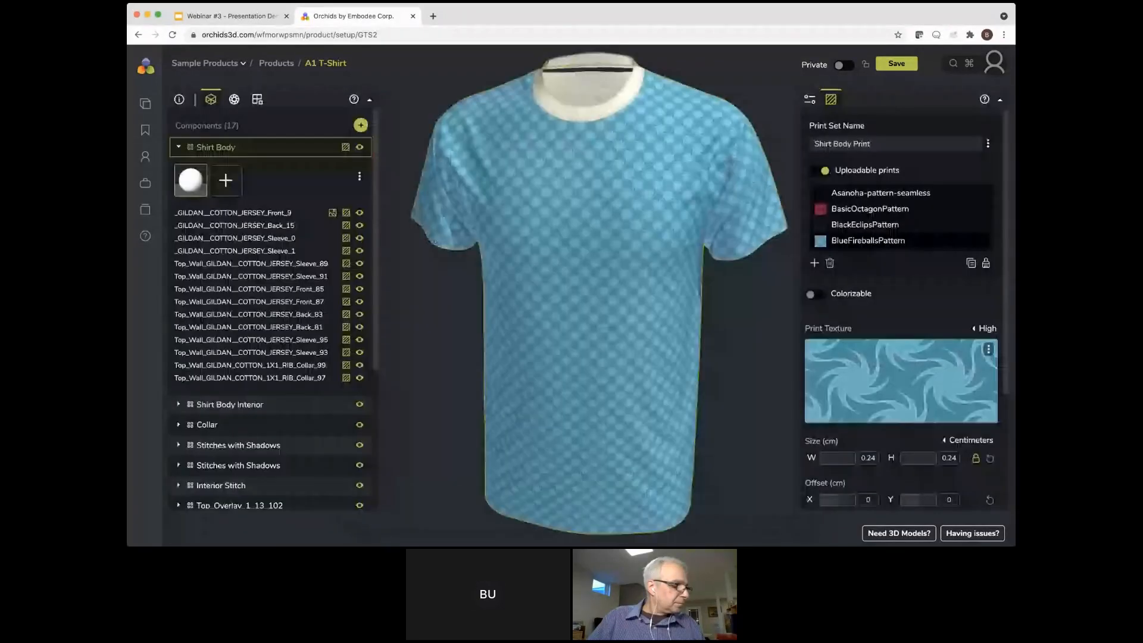
# Add another print to the Shirt Body print set using BlueWavesPattern from the library
pyautogui.click(815, 263)
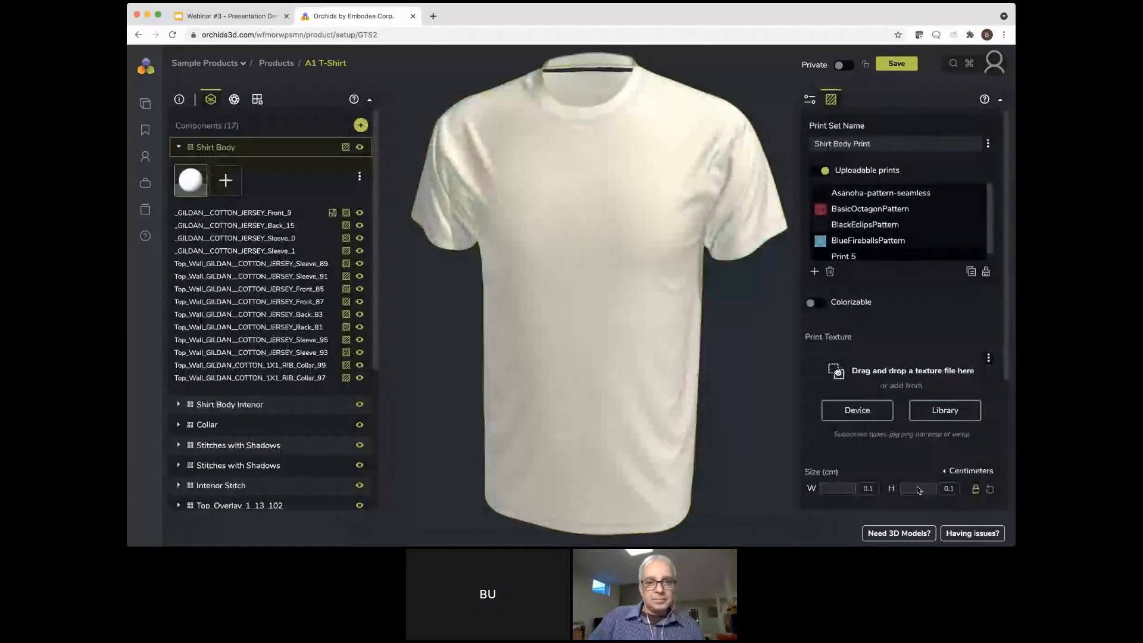
pyautogui.click(945, 411)
pyautogui.scroll(-5, 575, 300)
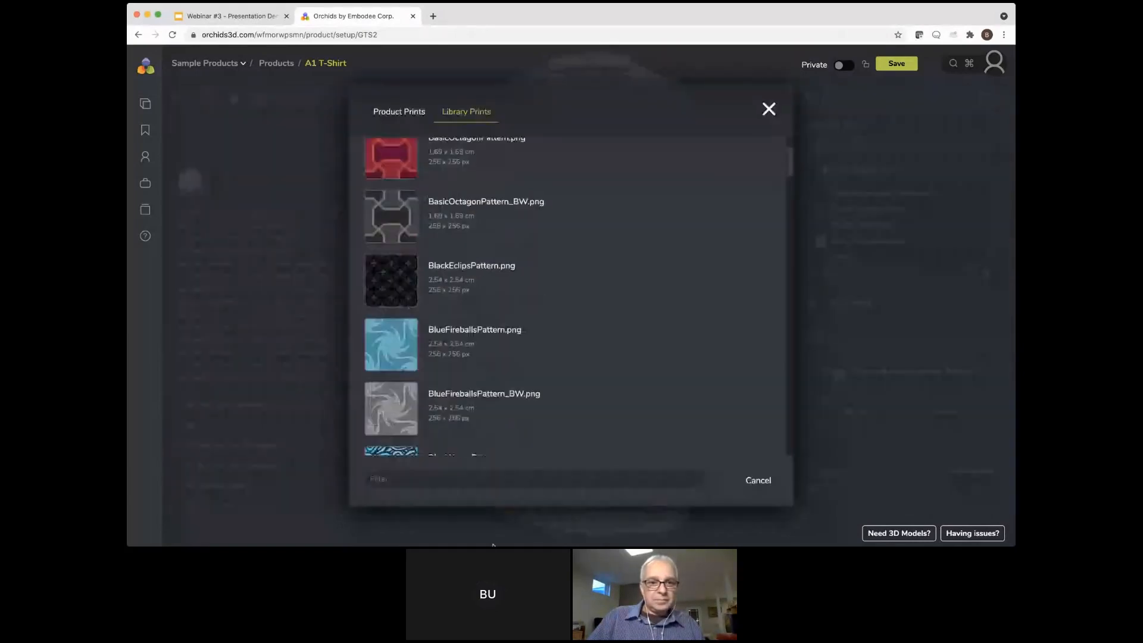
pyautogui.click(394, 299)
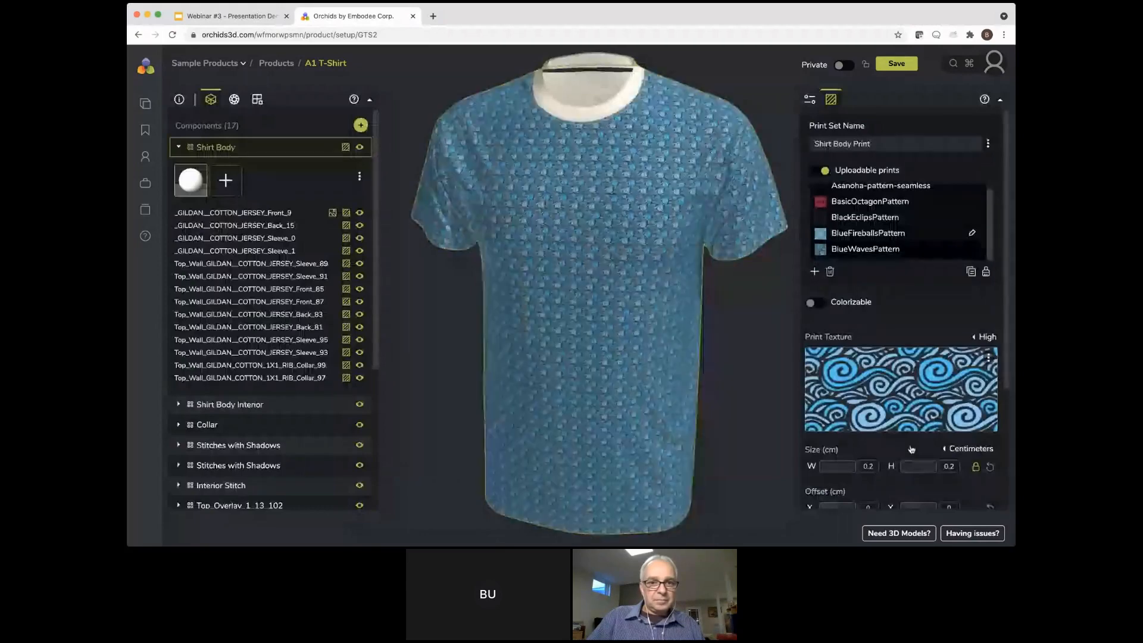
# Add a further print to the set with the Vertical_Stripe texture from the library
pyautogui.click(814, 272)
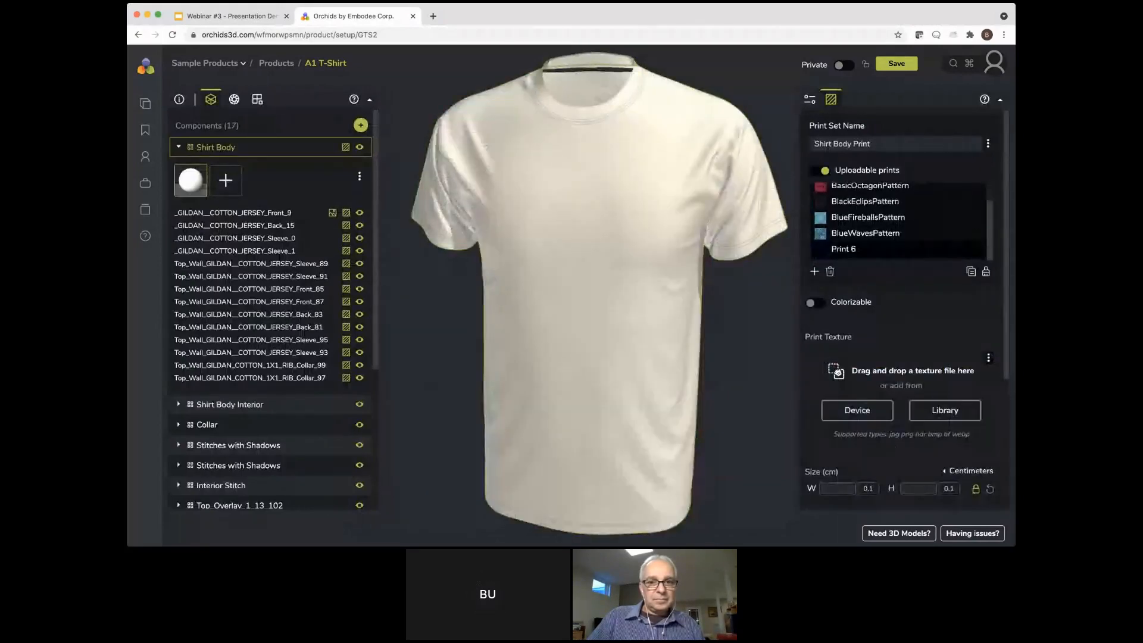
pyautogui.click(945, 410)
pyautogui.scroll(-20, 537, 510)
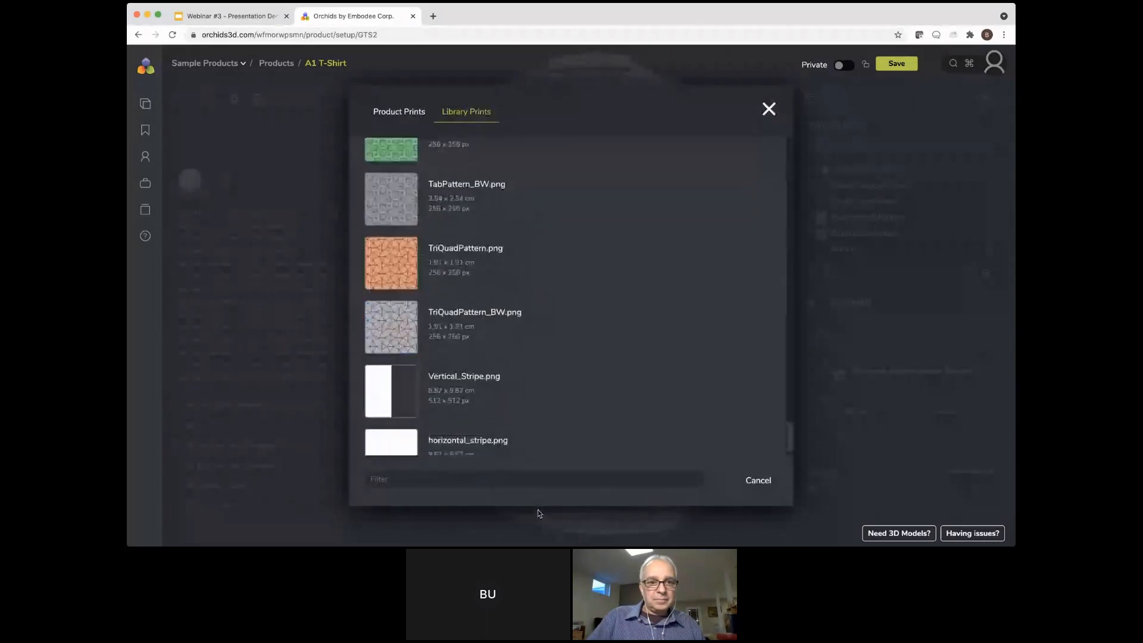
pyautogui.click(428, 351)
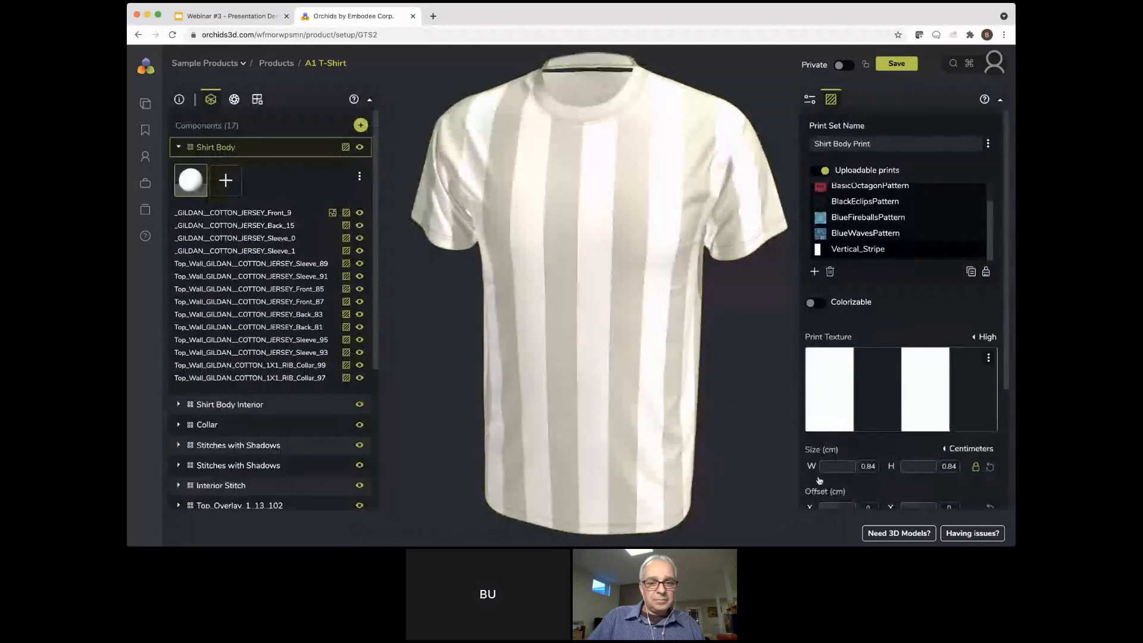
# Add one more print to the set with the horizontal_stripe texture from the library
pyautogui.click(814, 271)
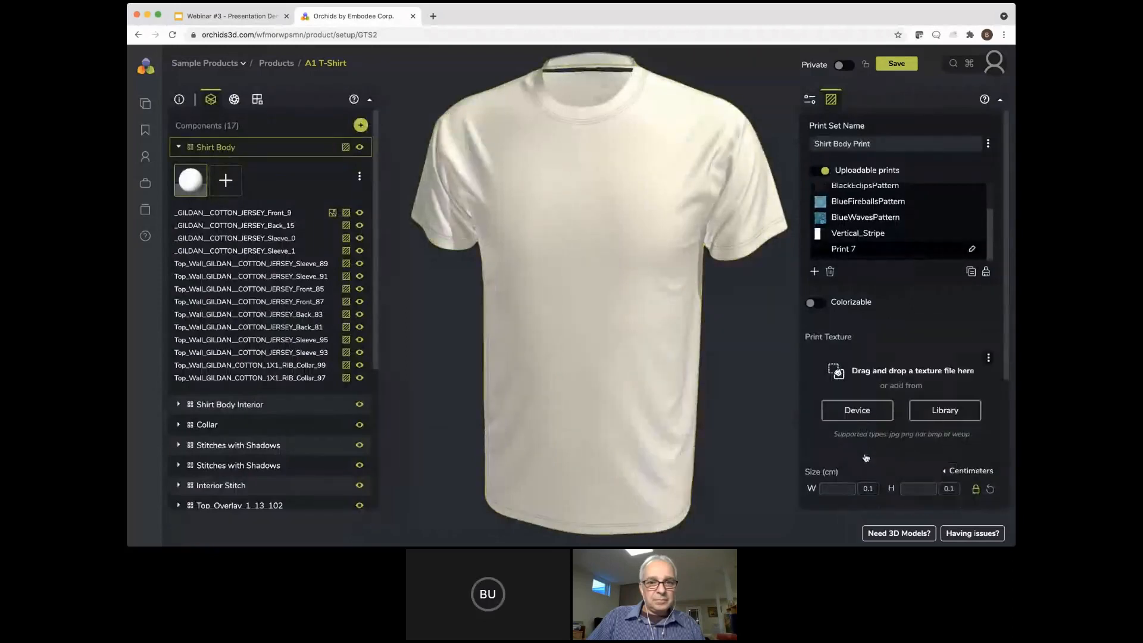
pyautogui.click(945, 410)
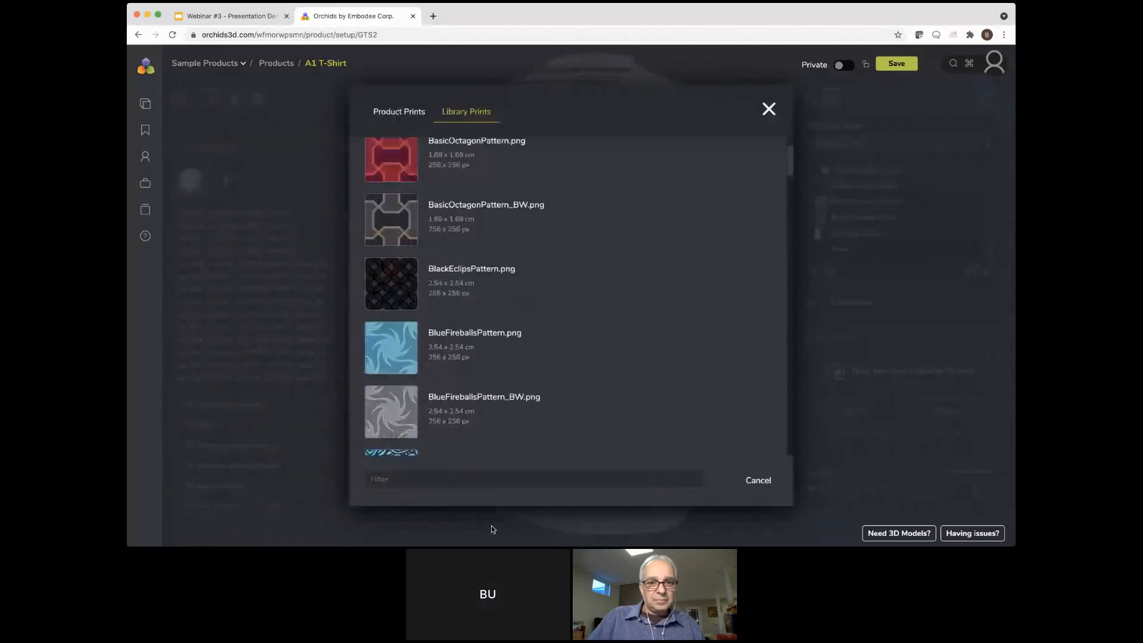
pyautogui.scroll(-20, 492, 529)
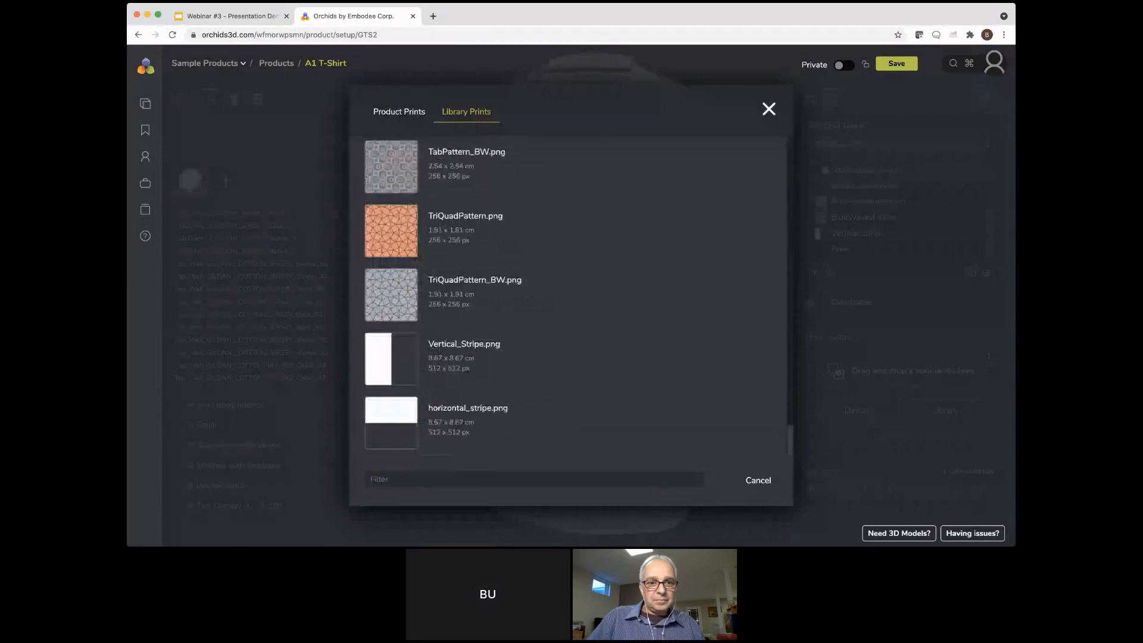
pyautogui.click(391, 422)
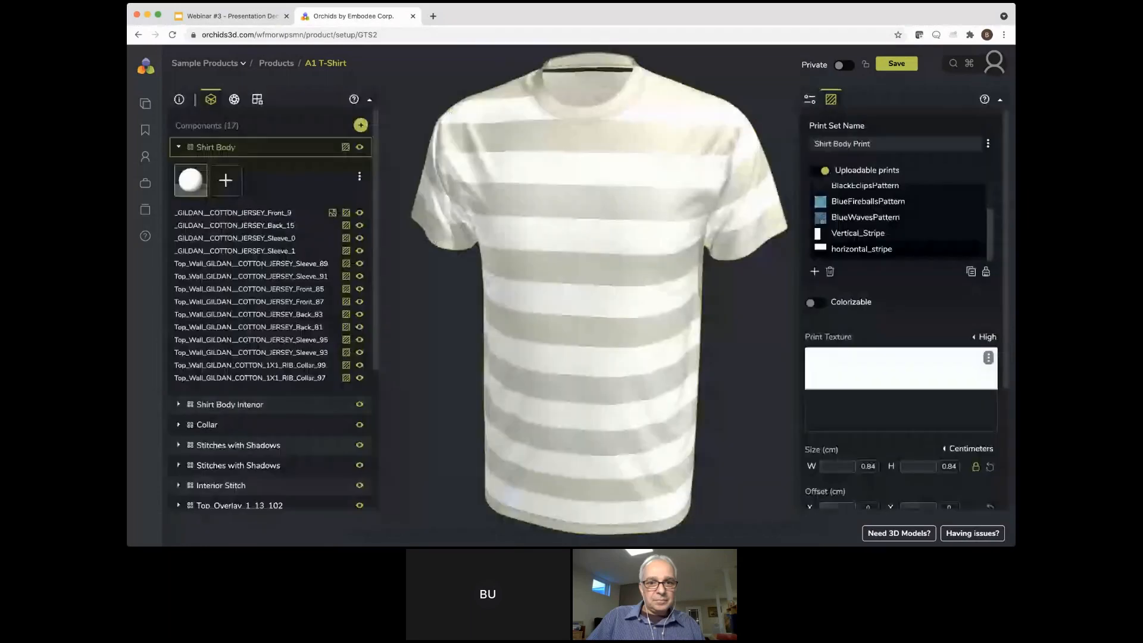
# Scale the BasicOctagonPattern print to 0.7 × 0.7 cm and set its X offset to 0.07 cm
pyautogui.scroll(-3, 917, 464)
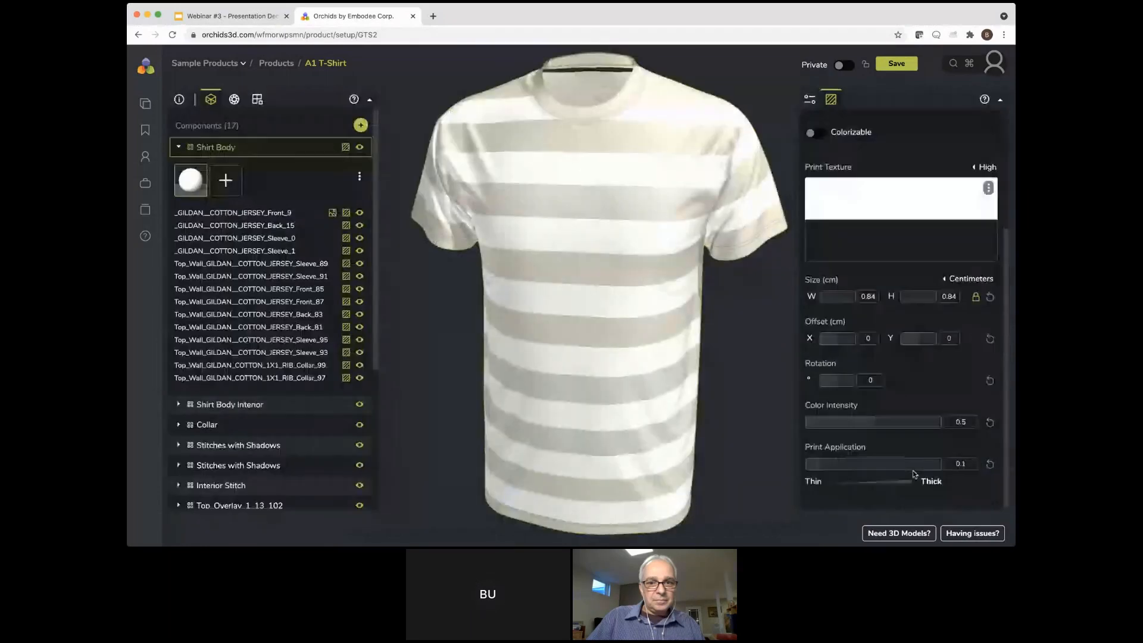
pyautogui.scroll(3, 914, 473)
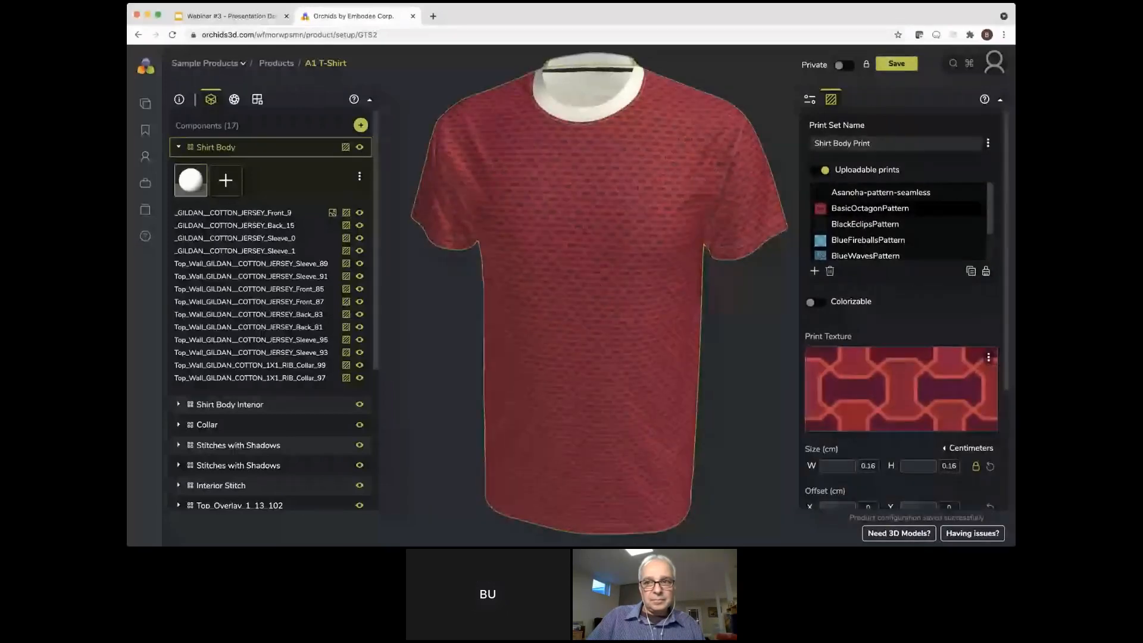
pyautogui.scroll(-3, 900, 309)
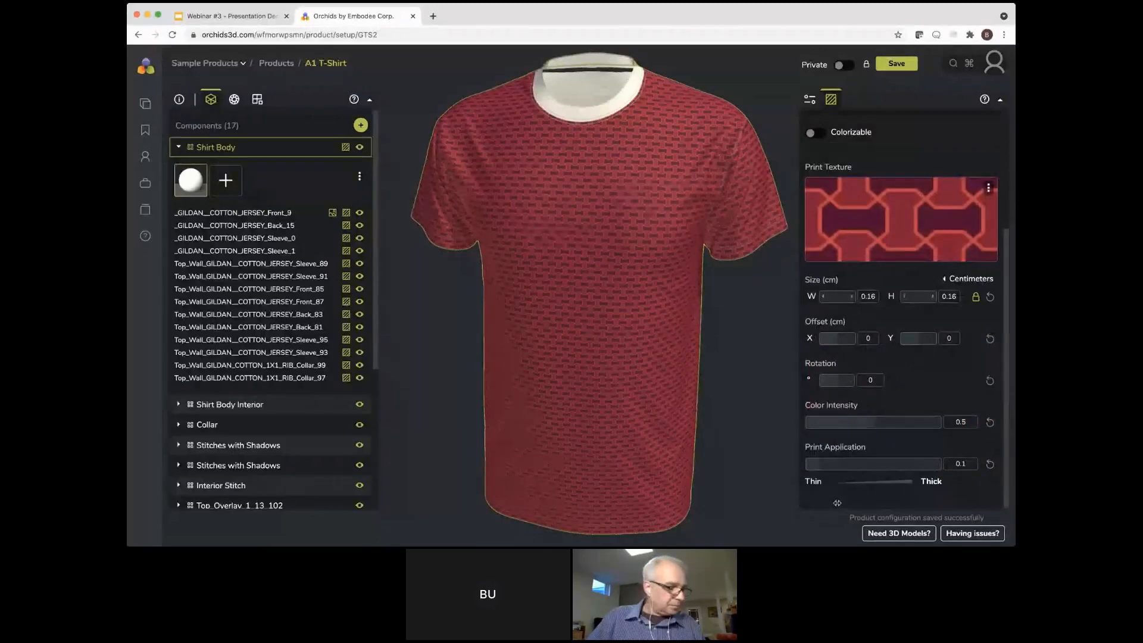
pyautogui.moveTo(837, 503); pyautogui.dragTo(822, 510)
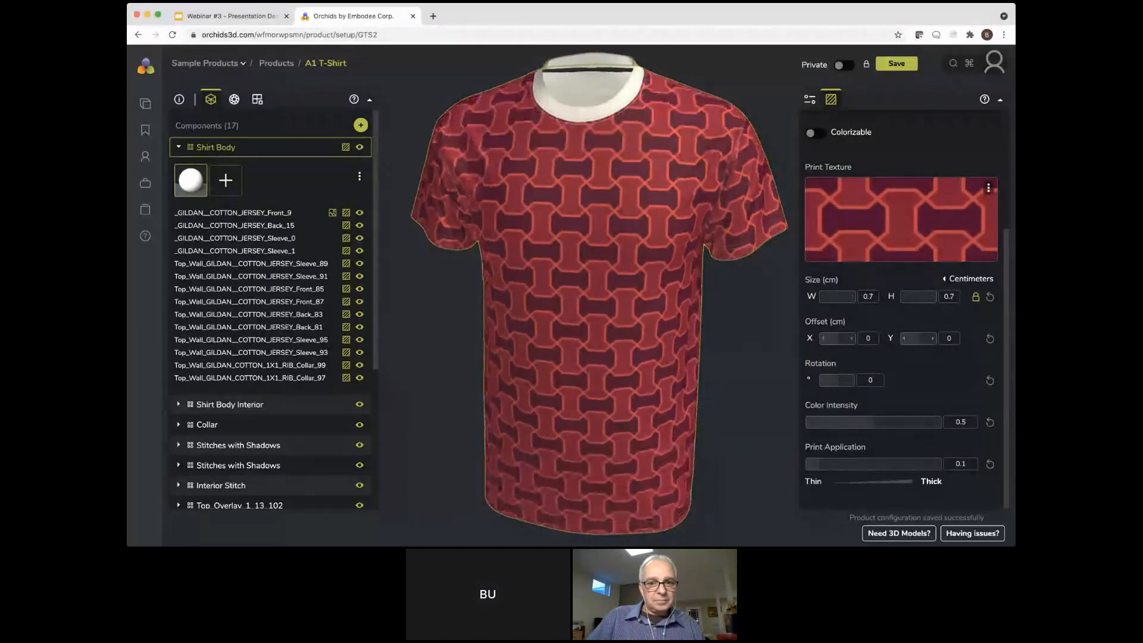
pyautogui.moveTo(838, 338); pyautogui.dragTo(855, 338)
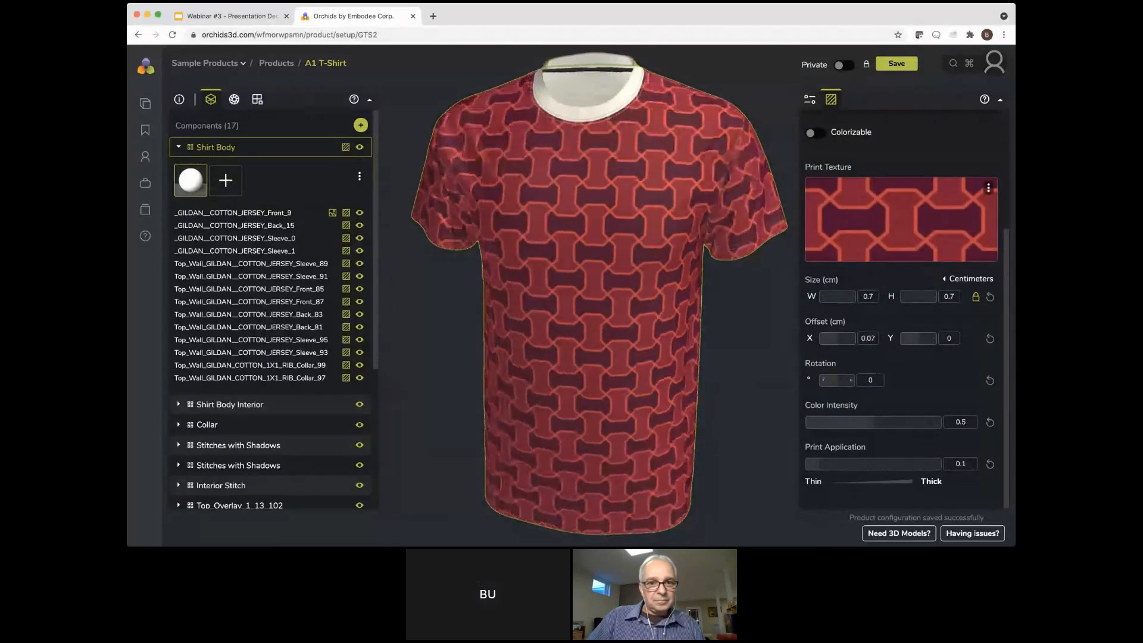
# Try rotating the octagon print to 10.59°, reset the rotation and increase the print's color intensity
pyautogui.moveTo(836, 380); pyautogui.dragTo(843, 380)
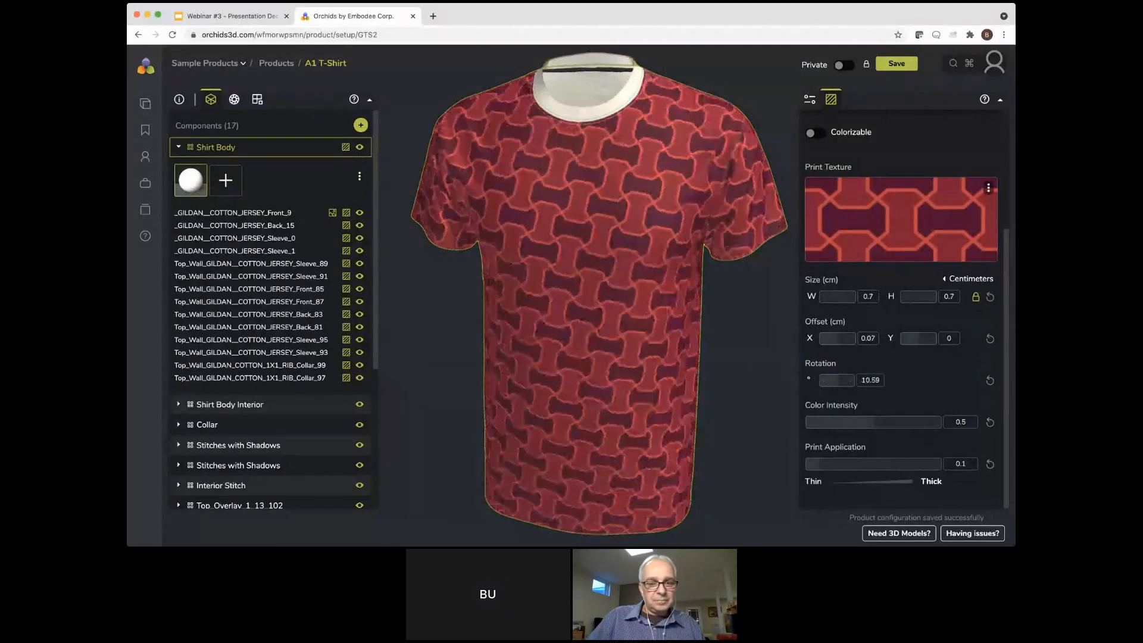
pyautogui.click(990, 381)
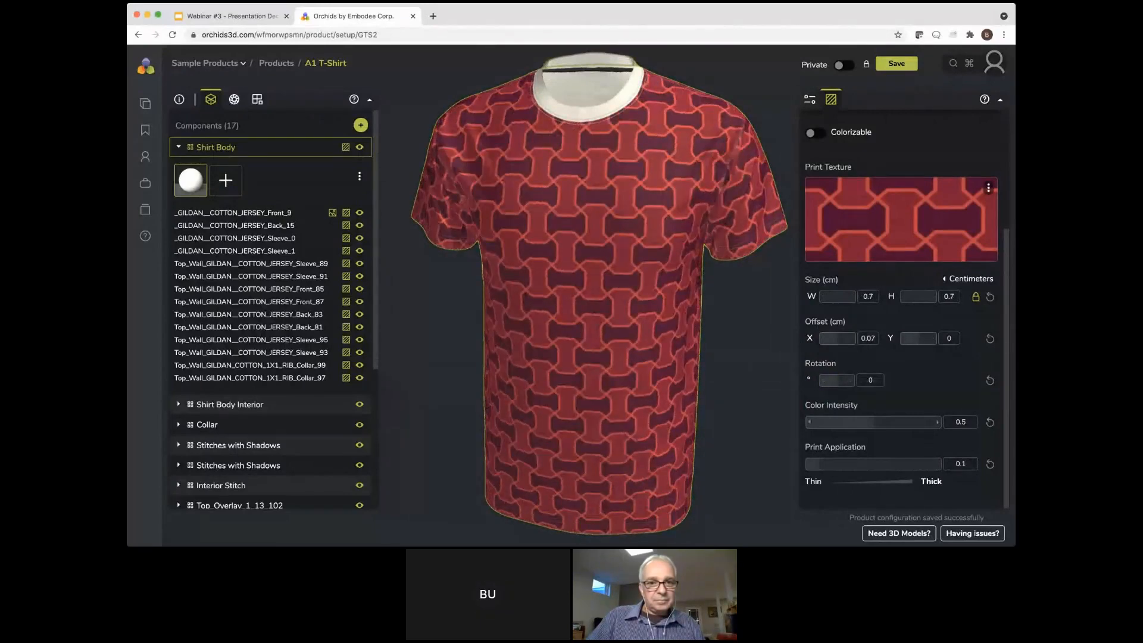
pyautogui.moveTo(873, 422)
pyautogui.mouseDown()
pyautogui.moveTo(909, 422)
pyautogui.moveTo(843, 421)
pyautogui.moveTo(885, 422)
pyautogui.mouseUp()
pyautogui.scroll(3, 920, 335)
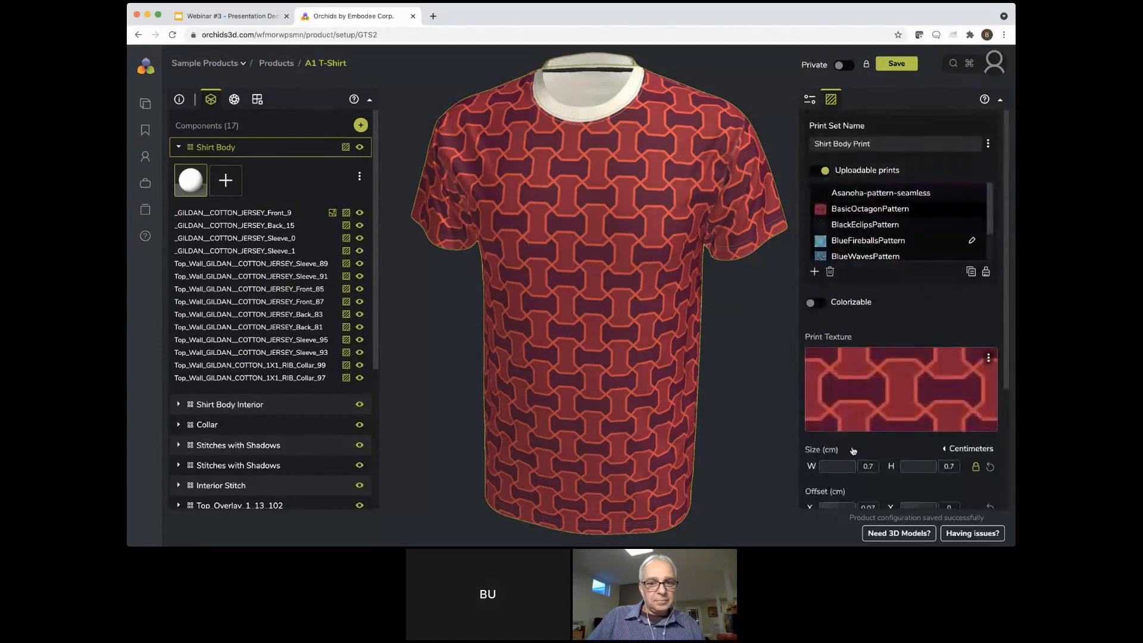
# Display the BlueFireballsPattern print on the shirt body and examine its pattern close up
pyautogui.click(853, 240)
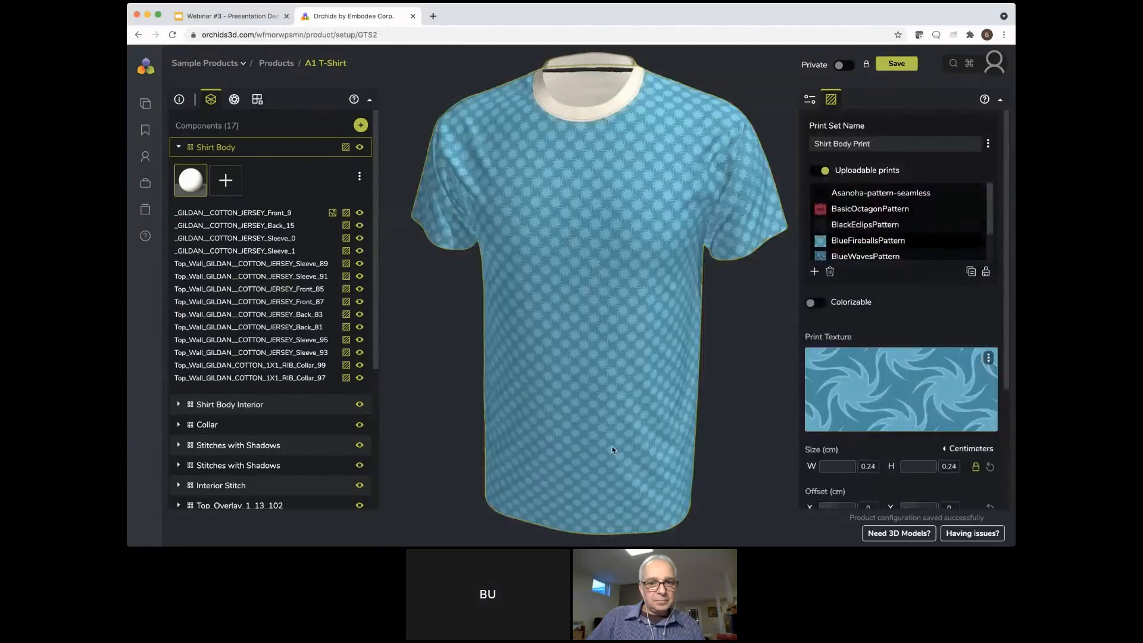
pyautogui.scroll(10, 613, 450)
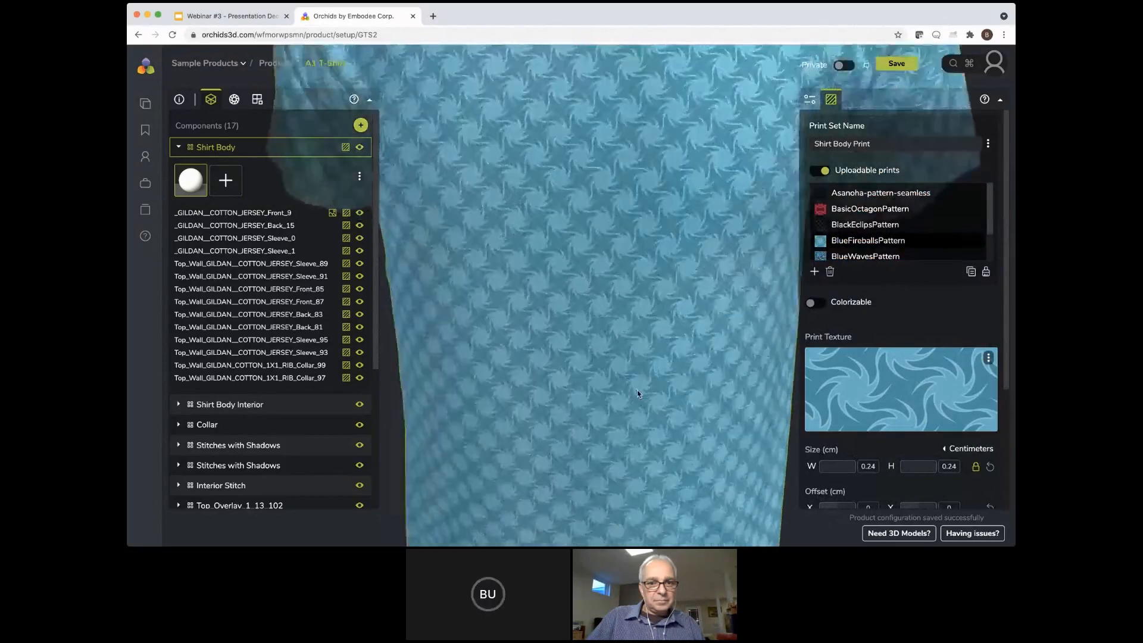
pyautogui.scroll(-10, 640, 411)
pyautogui.scroll(-2, 897, 223)
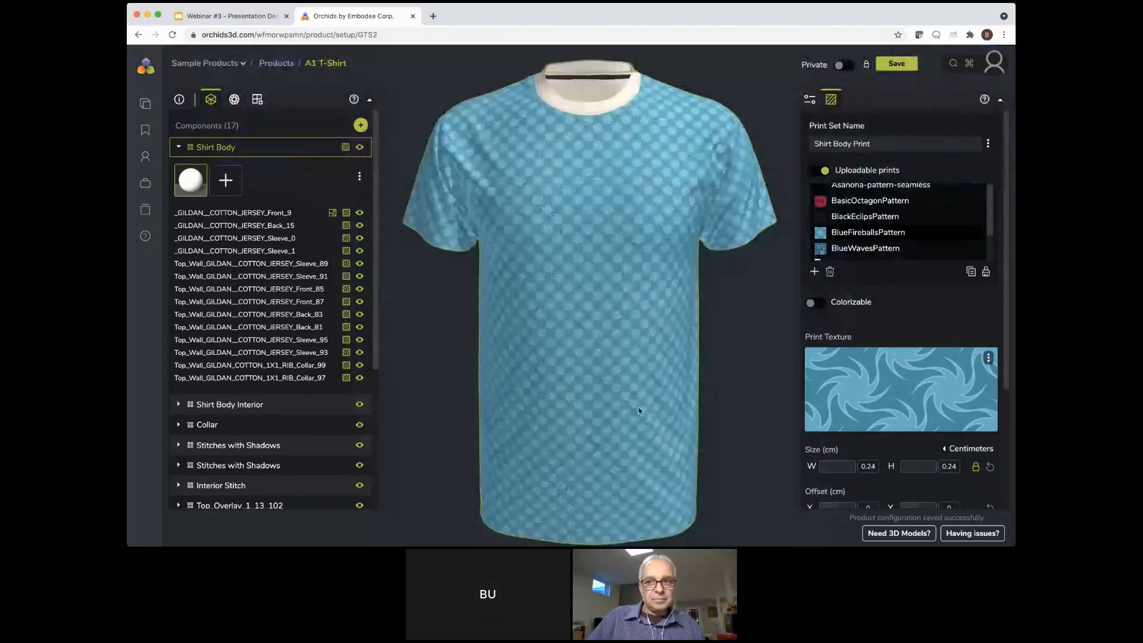
pyautogui.scroll(-3, 901, 310)
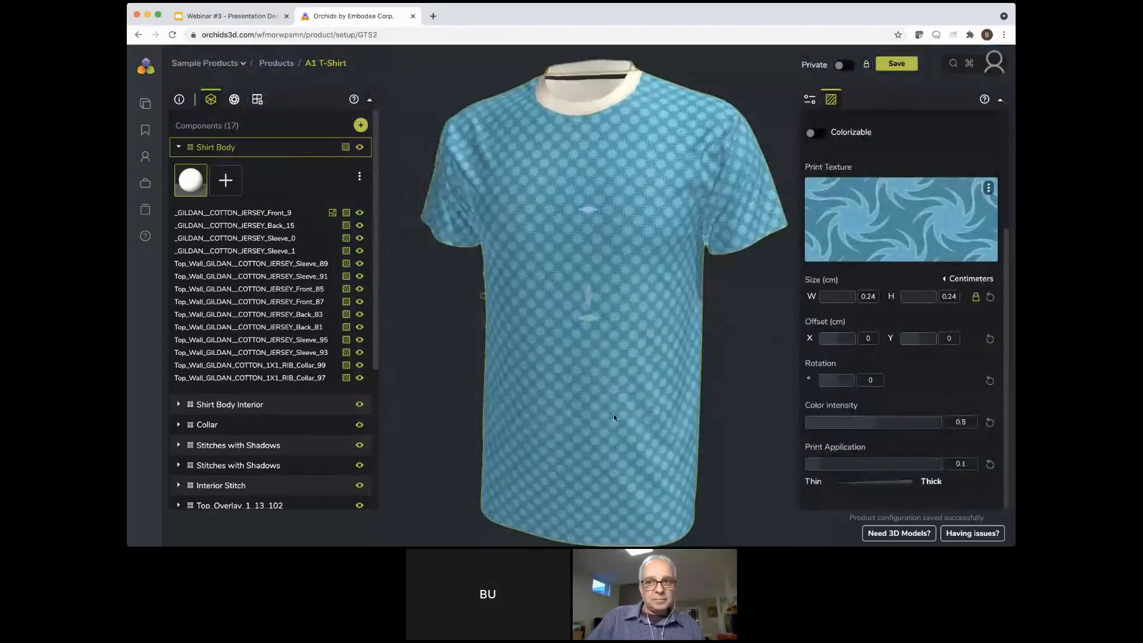
pyautogui.scroll(8, 624, 402)
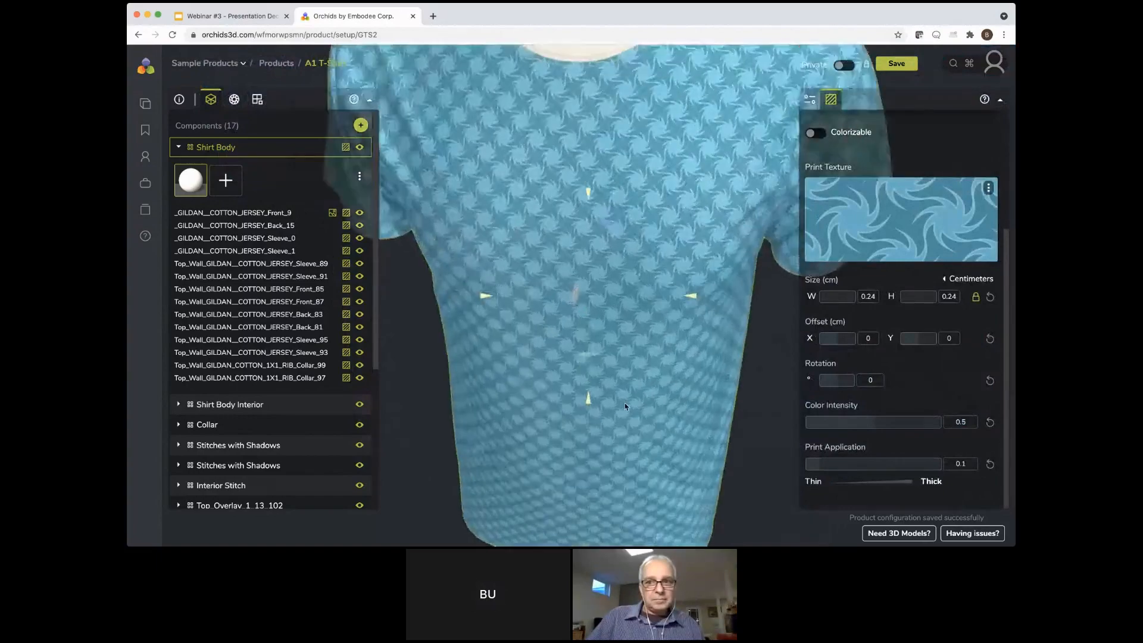
pyautogui.scroll(6, 625, 406)
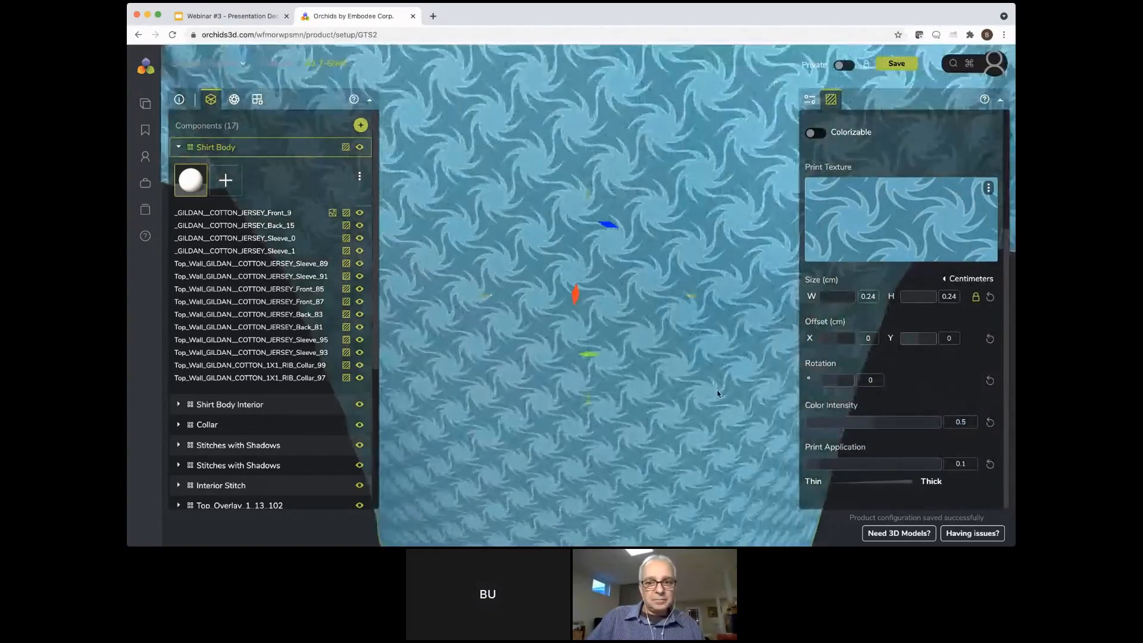
# Try thicker print application values up to 0.85 on the BlueFireballsPattern print close up, and set the application to 0
pyautogui.scroll(6, 644, 416)
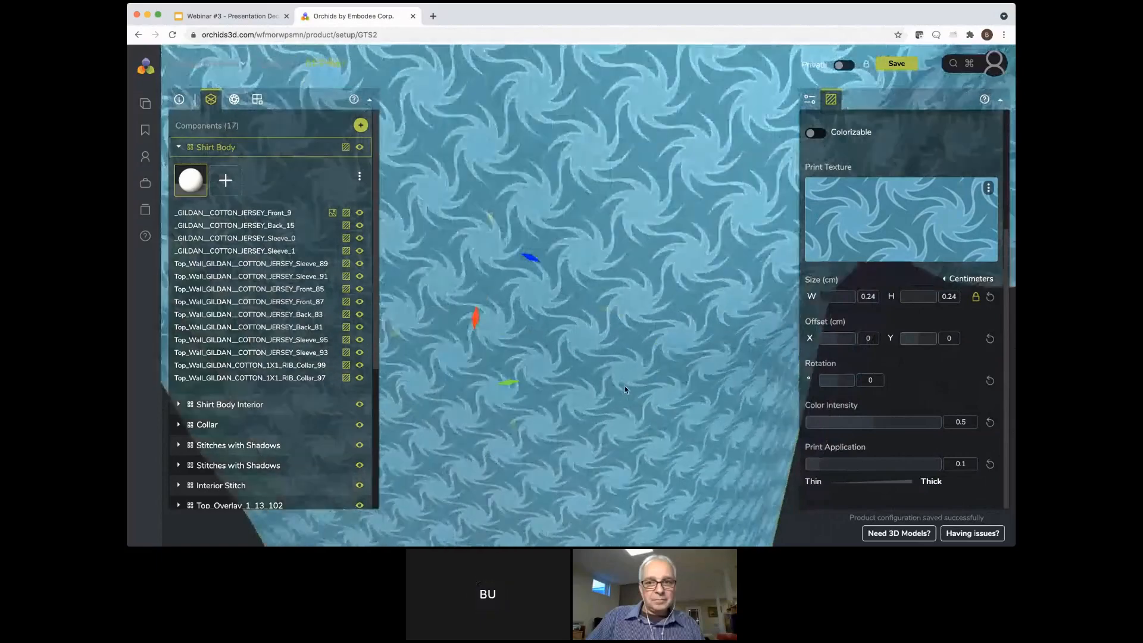
pyautogui.scroll(5, 624, 390)
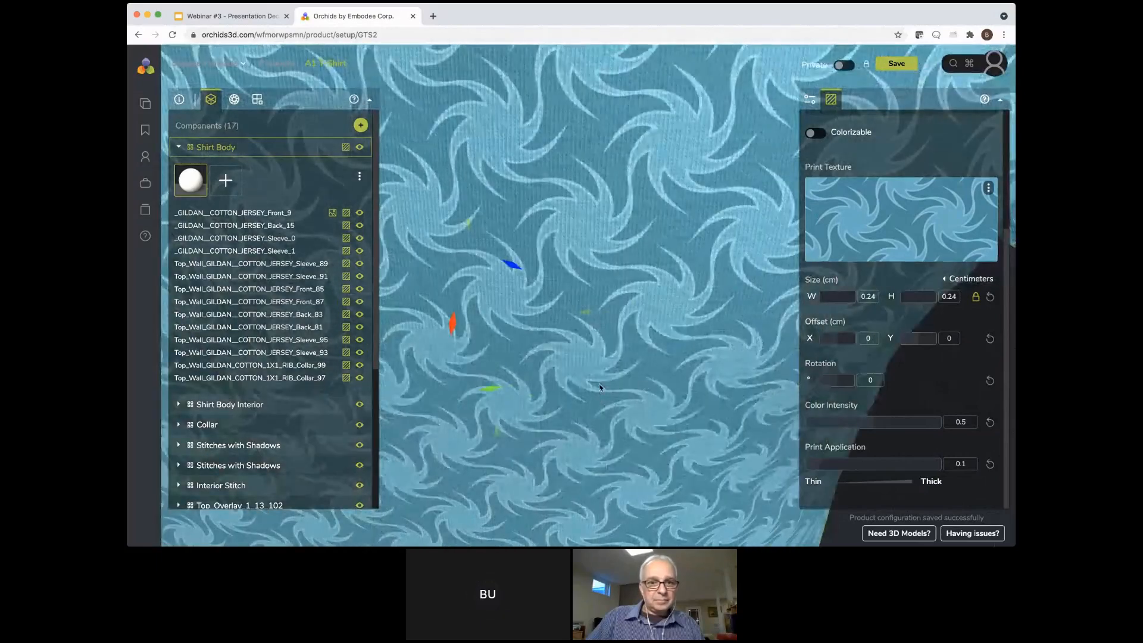
pyautogui.moveTo(599, 387); pyautogui.dragTo(647, 441)
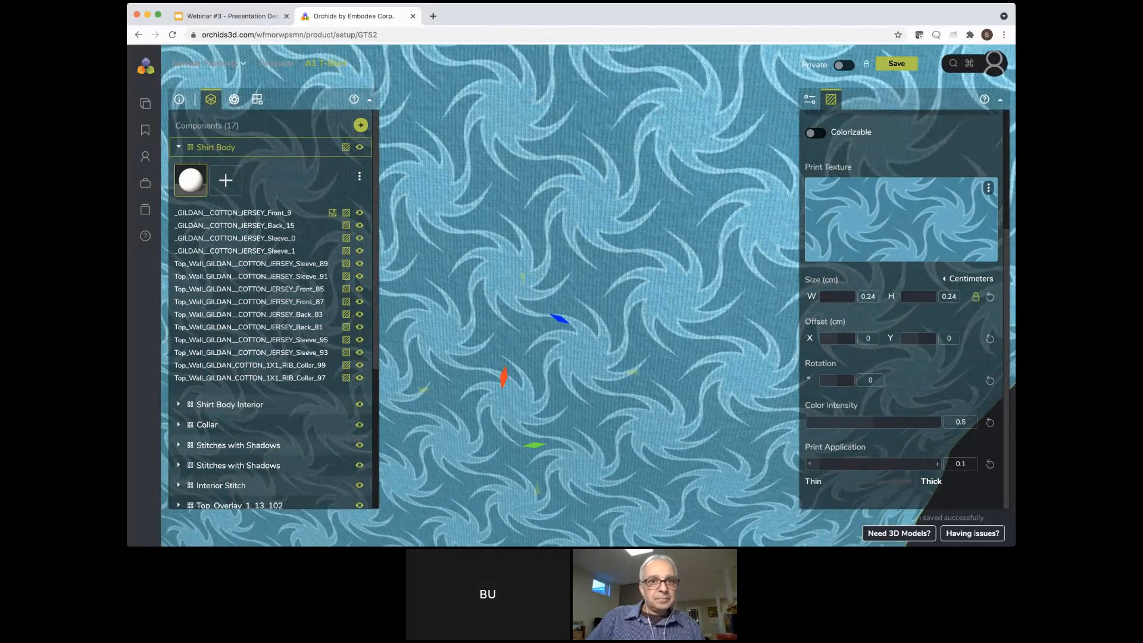
pyautogui.click(810, 463)
pyautogui.click(810, 463)
pyautogui.click(809, 464)
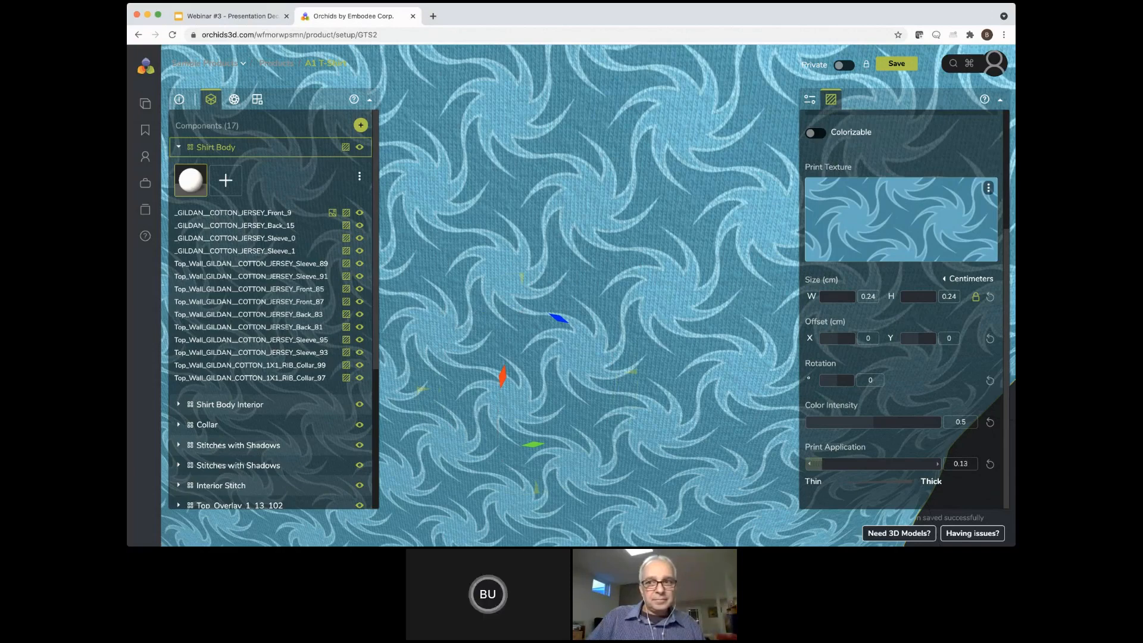
pyautogui.moveTo(827, 464); pyautogui.dragTo(845, 464)
pyautogui.moveTo(852, 463); pyautogui.dragTo(921, 463)
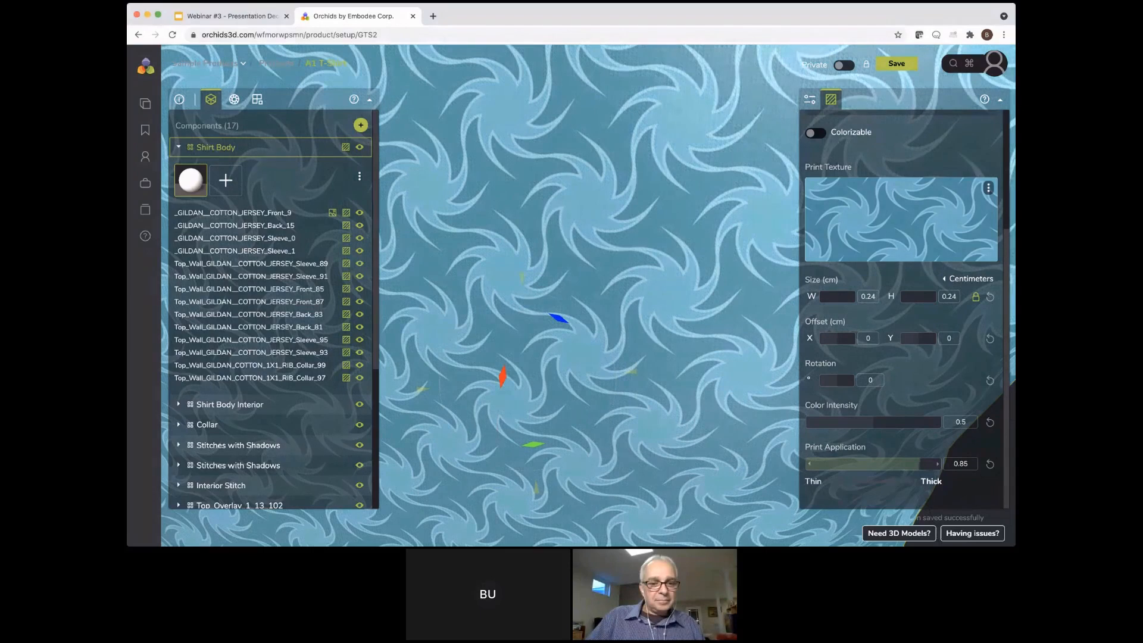
pyautogui.moveTo(920, 464); pyautogui.dragTo(805, 463)
# Make the Vertical_Stripe print colorizable and add all default library colors to its material colors
pyautogui.scroll(1, 808, 464)
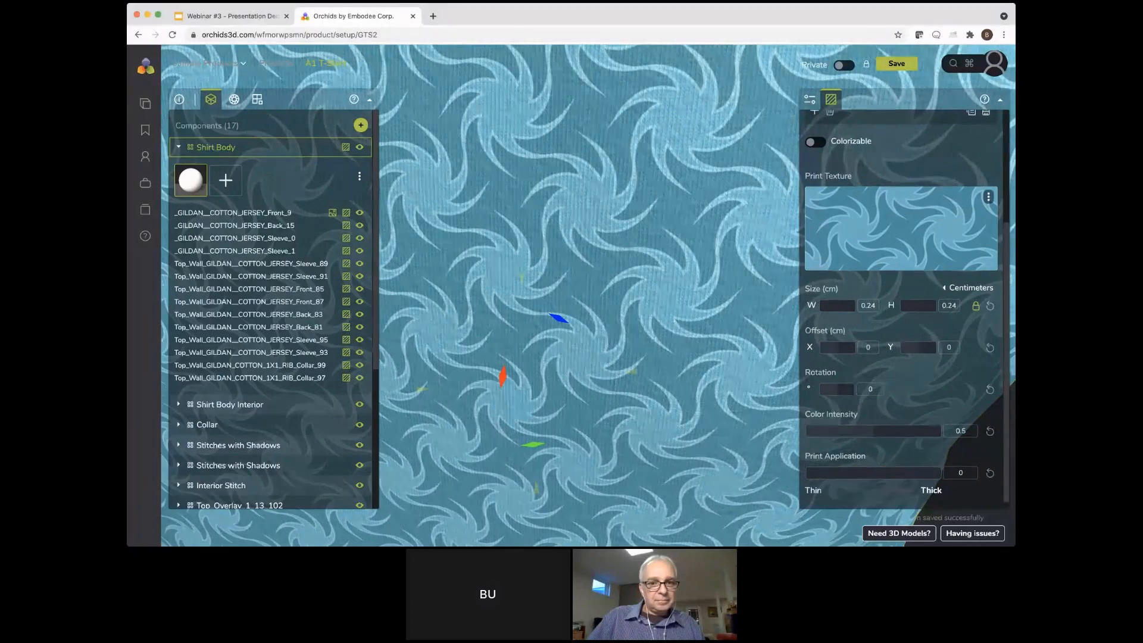
pyautogui.scroll(5, 901, 309)
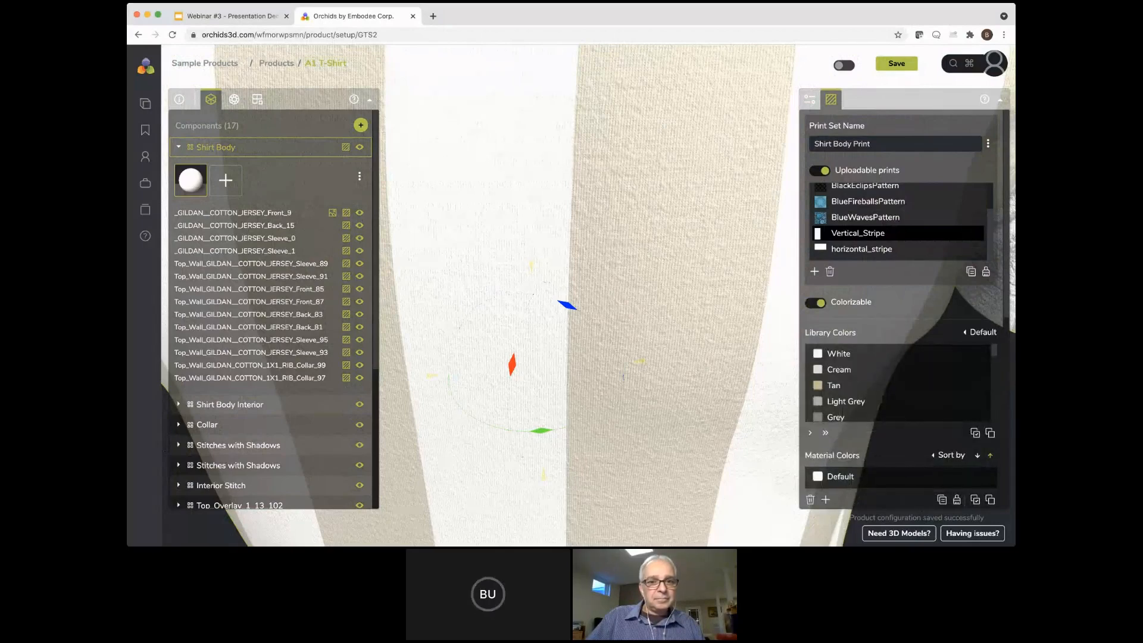
pyautogui.scroll(-3, 898, 384)
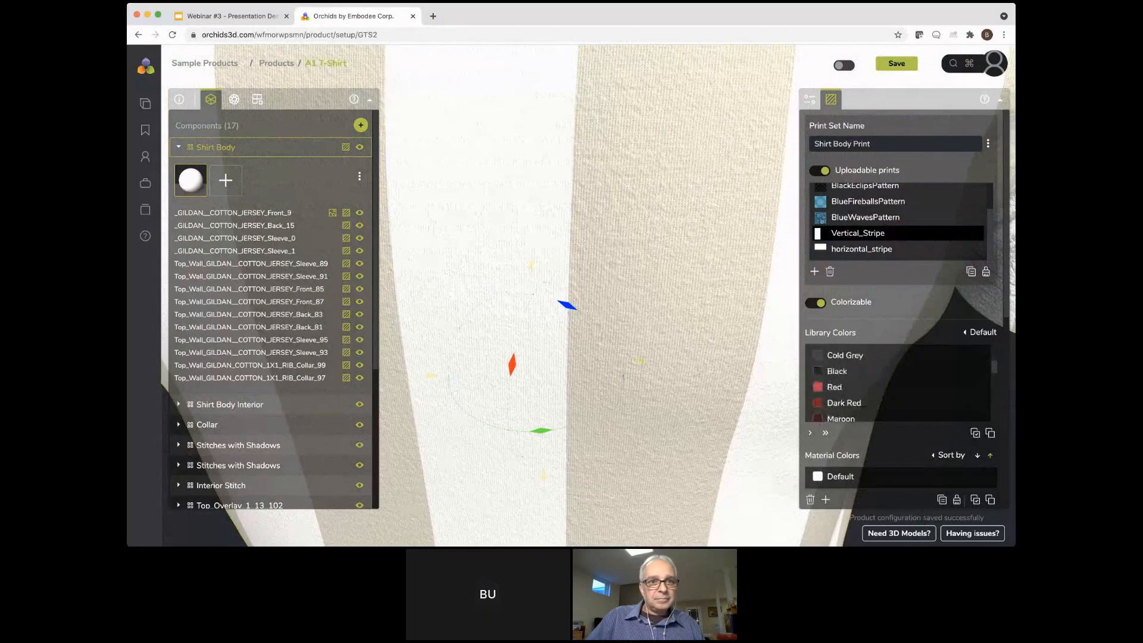
pyautogui.scroll(-2, 899, 310)
pyautogui.click(956, 446)
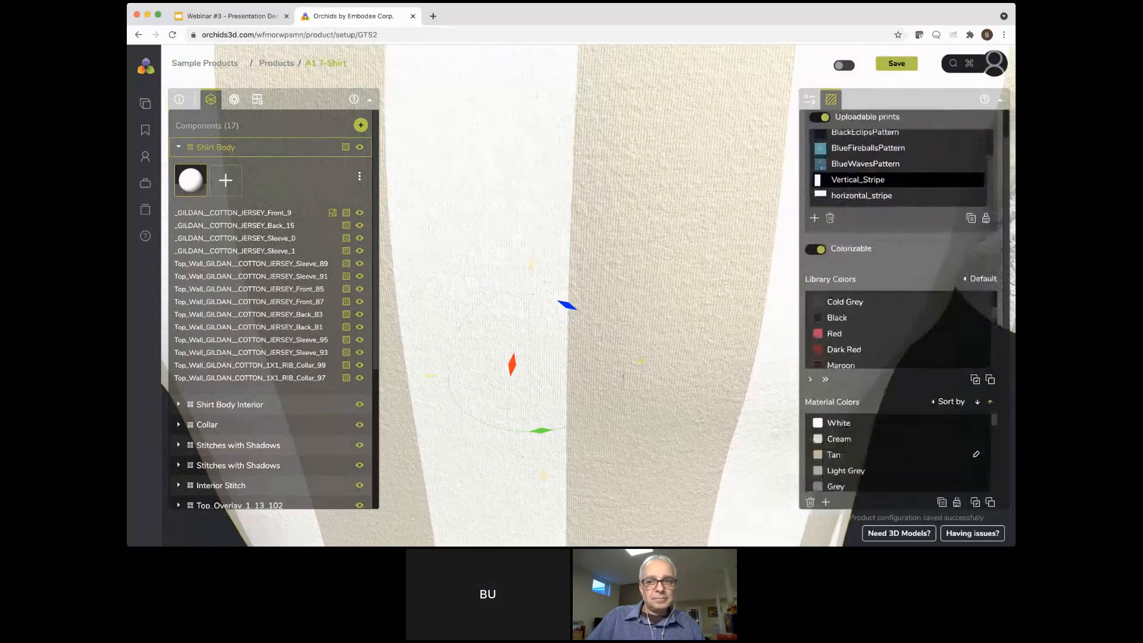
pyautogui.scroll(-1, 899, 298)
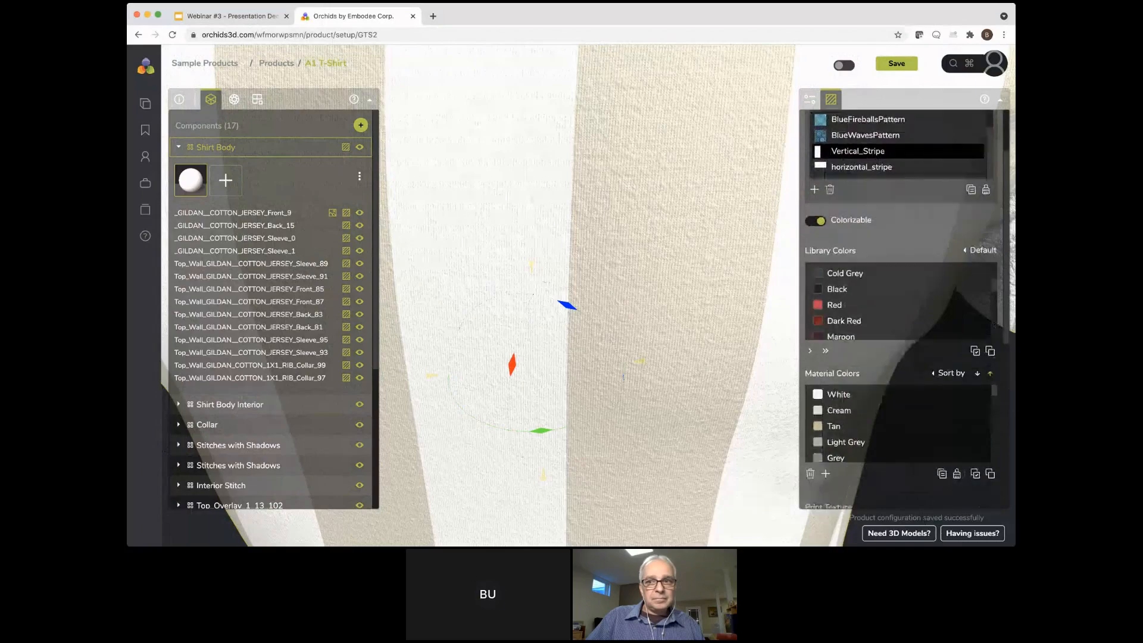
pyautogui.scroll(-4, 899, 298)
pyautogui.scroll(7, 899, 297)
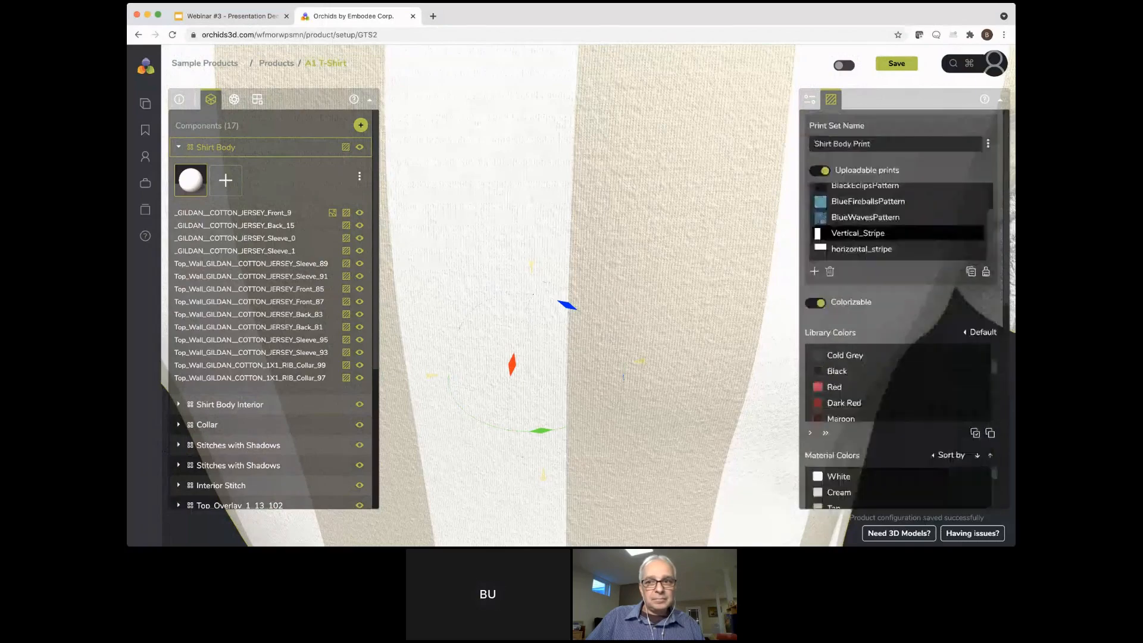
# Make the horizontal_stripe print colorizable and give it all default library colors as material colors
pyautogui.click(862, 248)
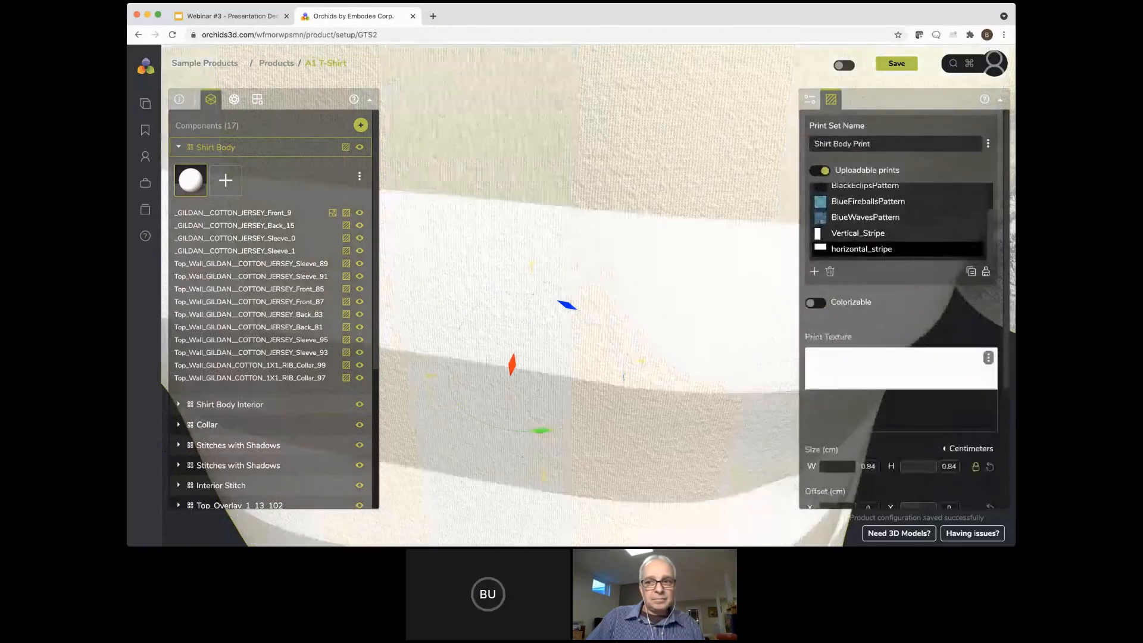
pyautogui.click(815, 302)
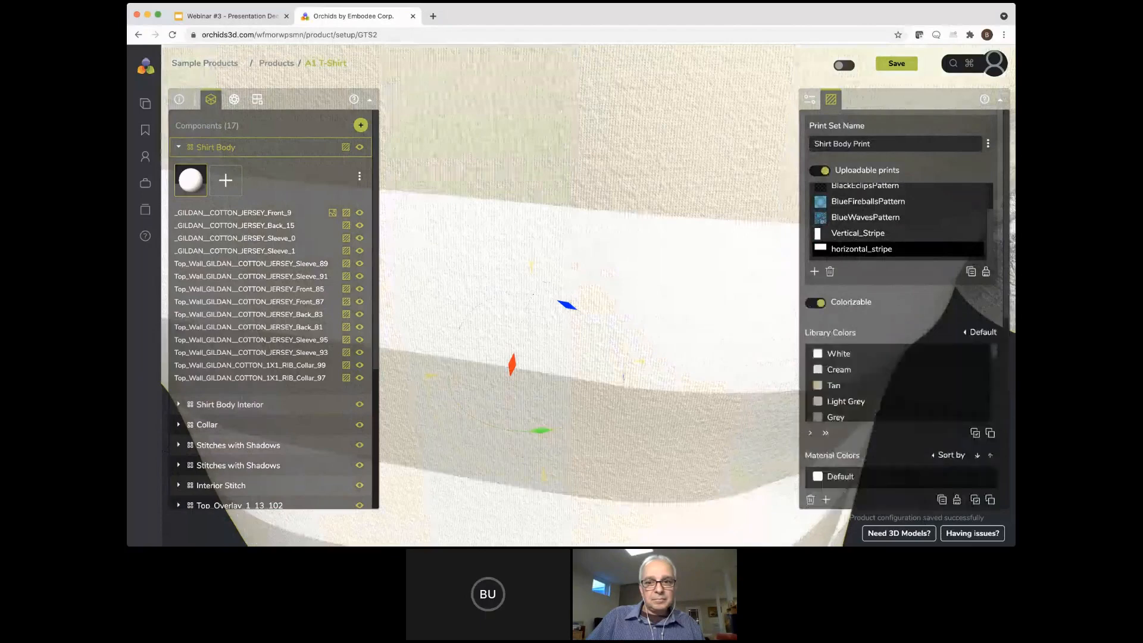
pyautogui.scroll(-2, 899, 298)
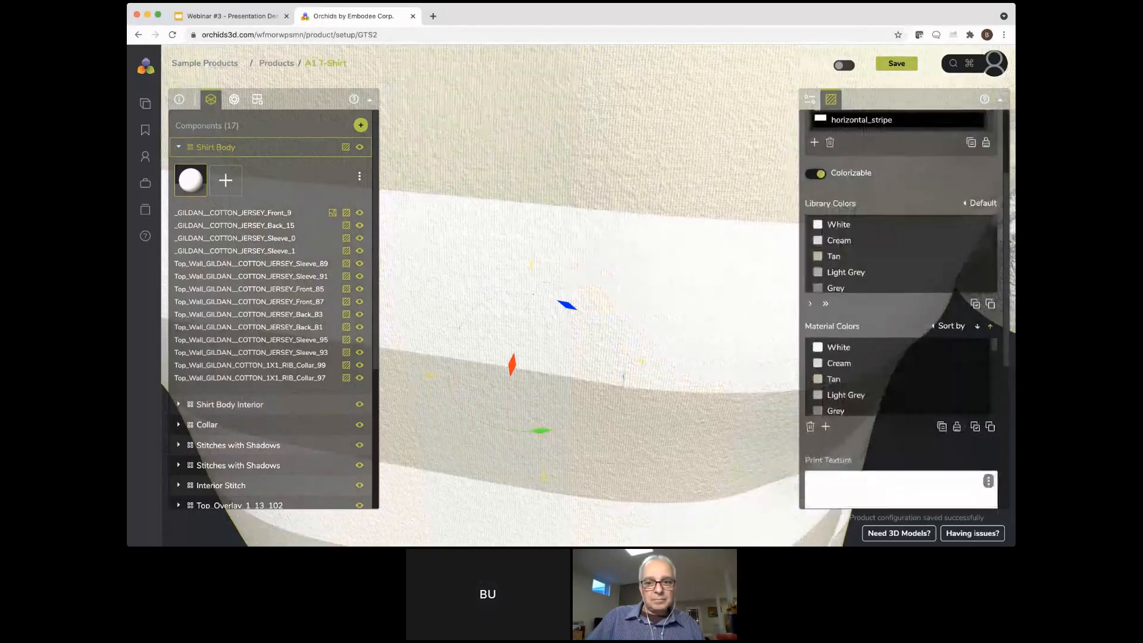
pyautogui.scroll(1, 976, 397)
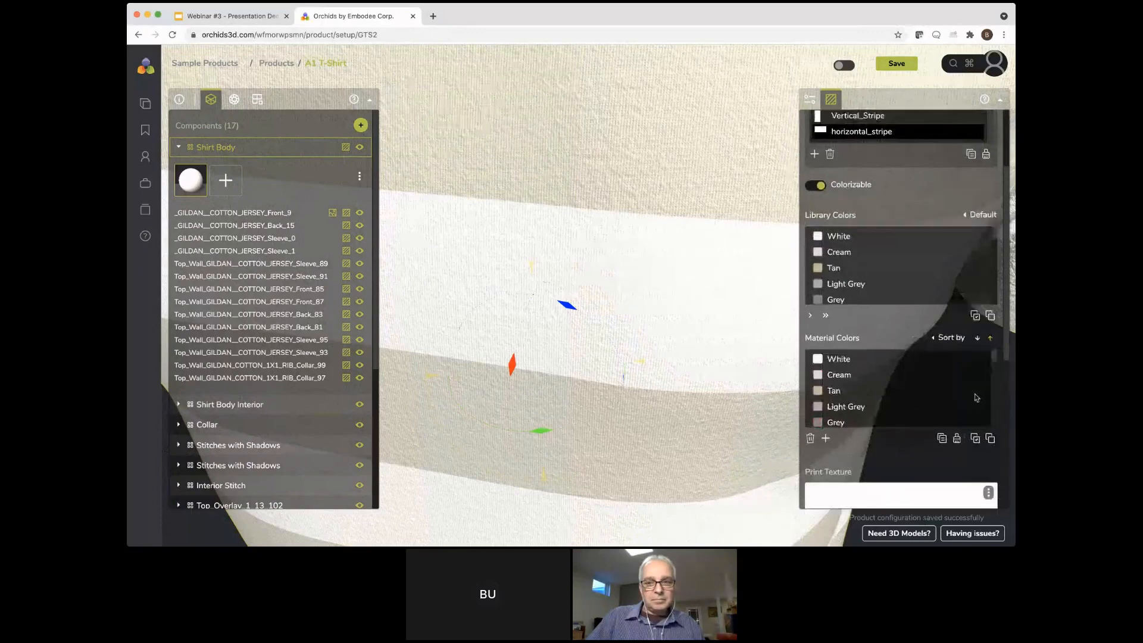
pyautogui.scroll(2, 878, 253)
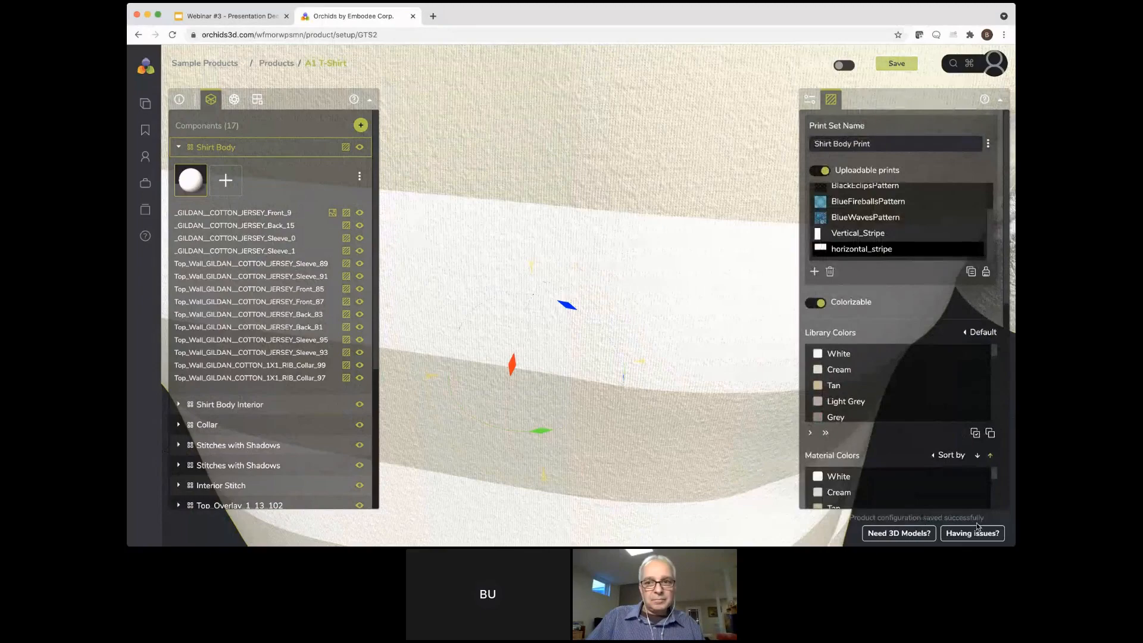
# Show the whole striped shirt from the front and open the Shirt Body Print choices of the shirt design
pyautogui.scroll(-3, 535, 444)
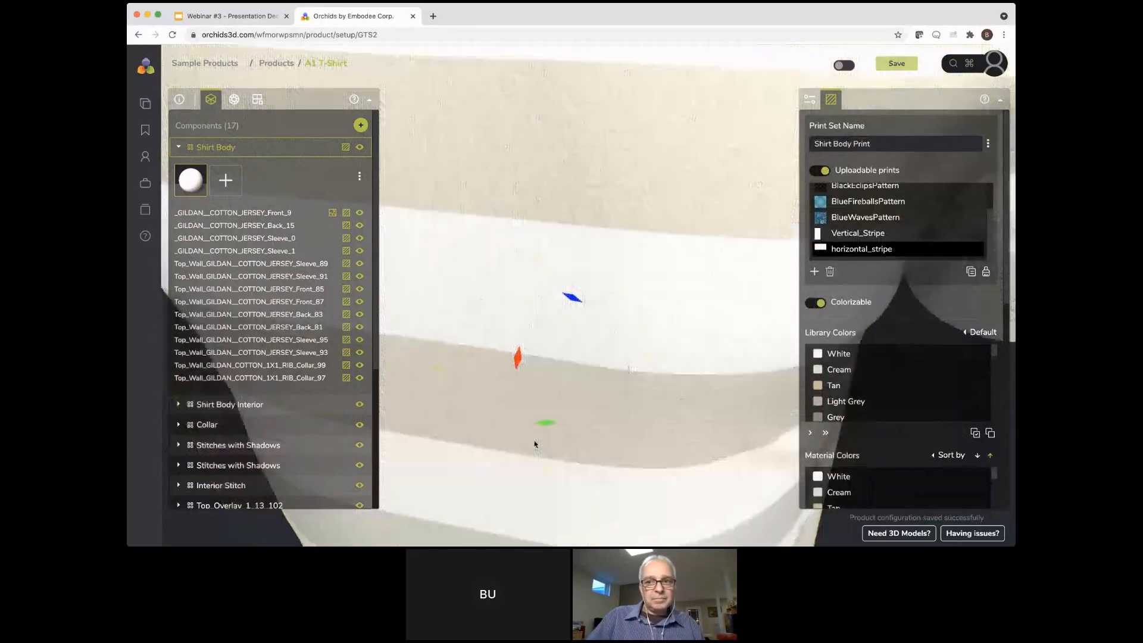
pyautogui.scroll(-4, 535, 444)
pyautogui.moveTo(500, 444); pyautogui.dragTo(500, 421)
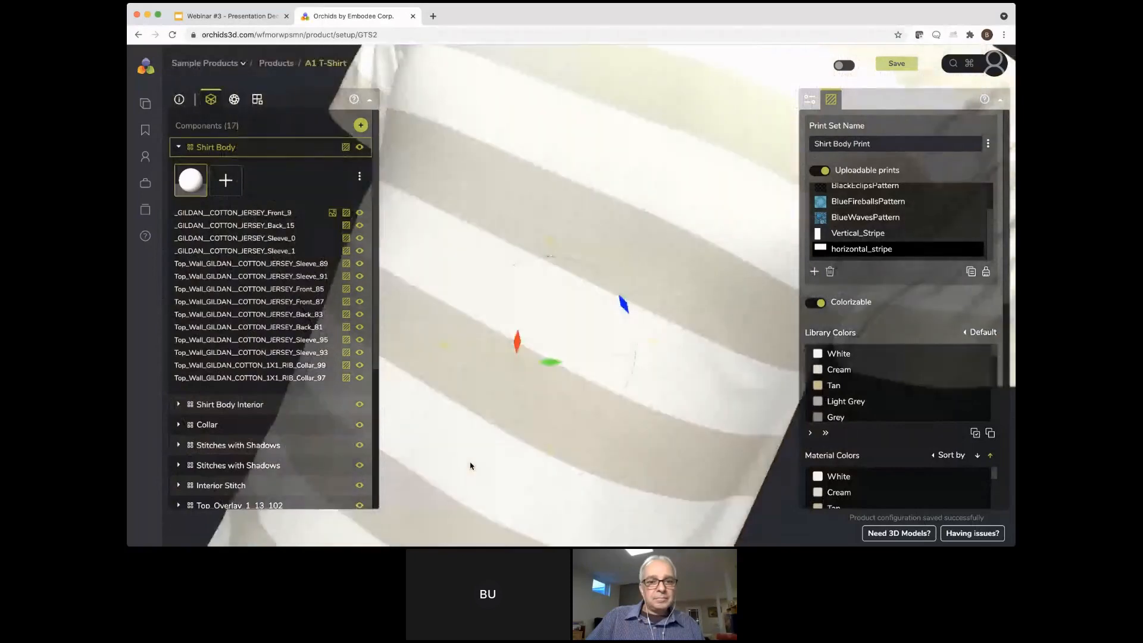
pyautogui.scroll(-4, 470, 466)
pyautogui.doubleClick(471, 466)
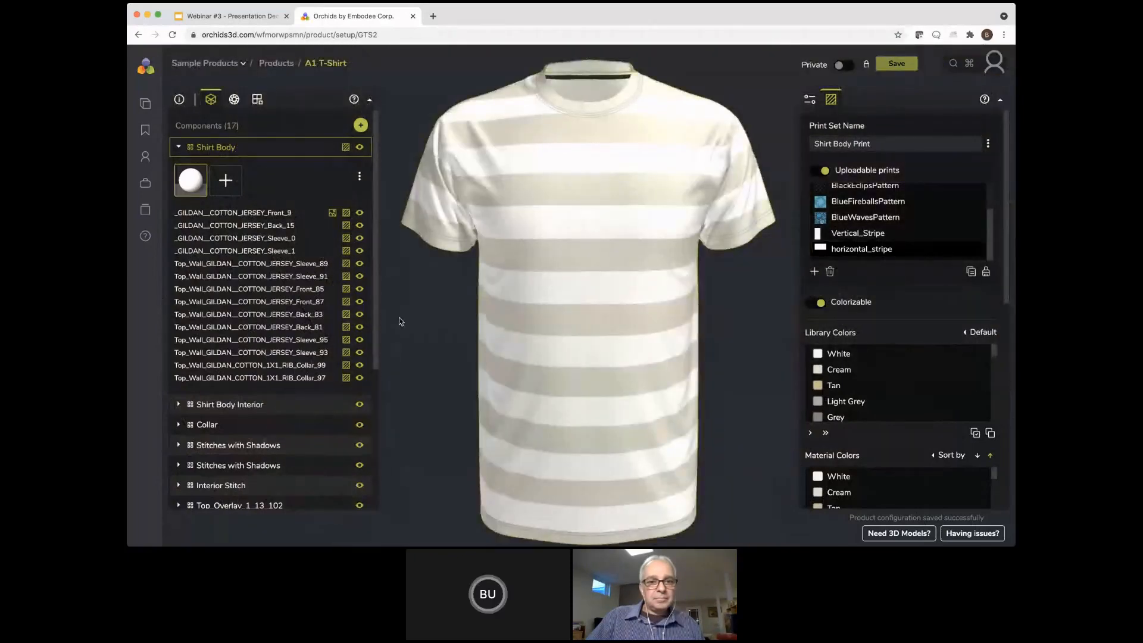
pyautogui.click(179, 99)
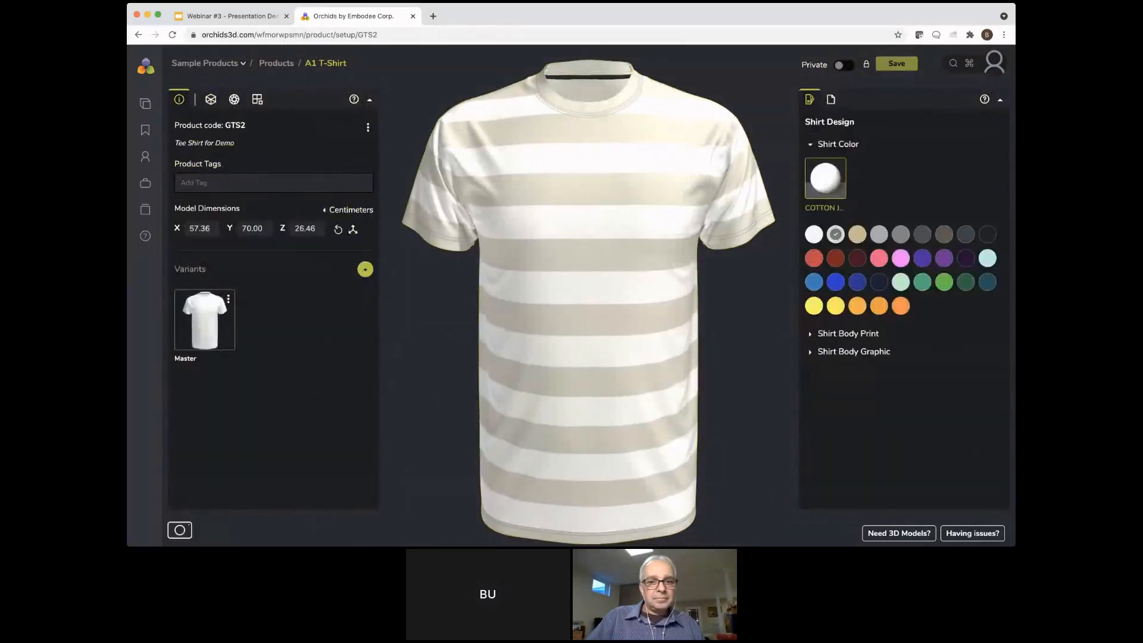
pyautogui.click(840, 333)
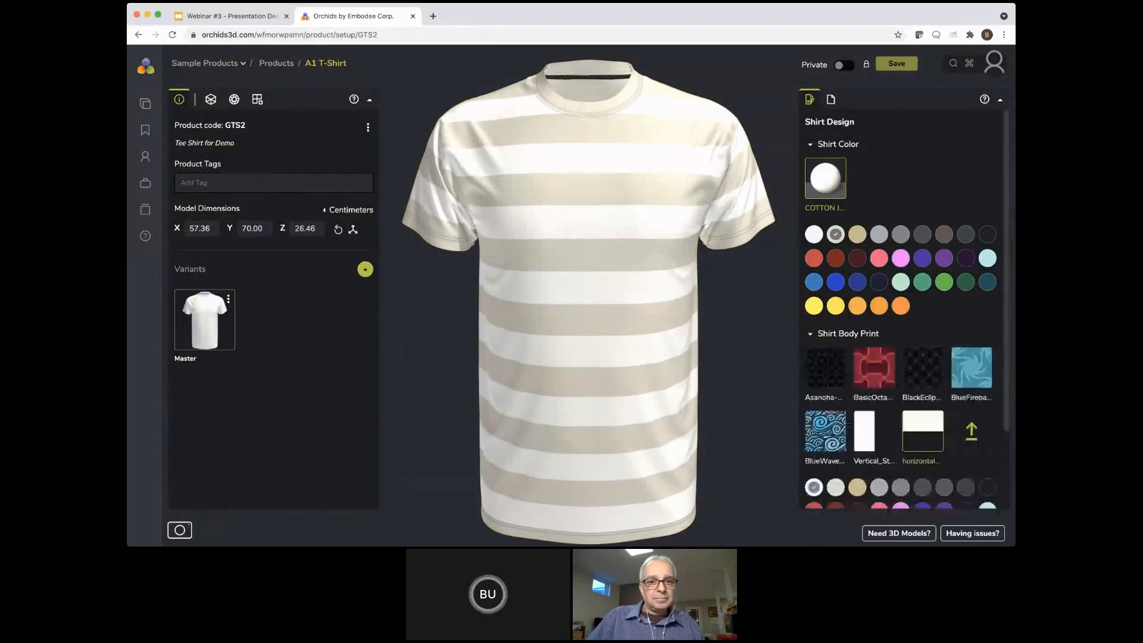
# Preview the Asanoha, BasicOctagonPattern and BlueWavesPattern prints on the shirt body
pyautogui.scroll(-1, 903, 309)
pyautogui.click(825, 342)
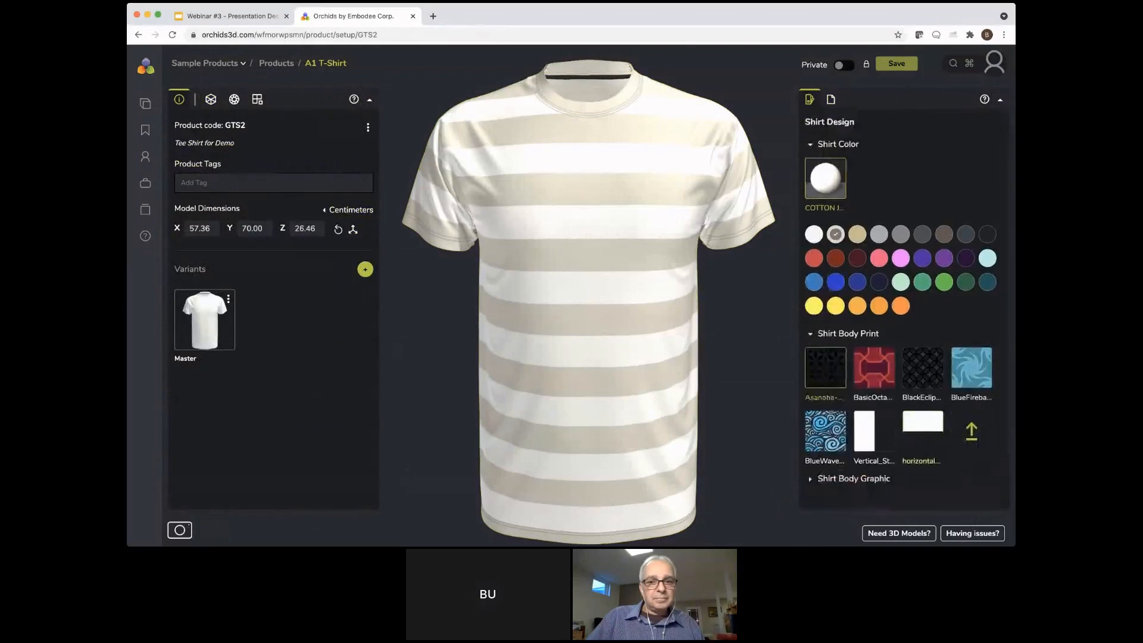
pyautogui.click(873, 367)
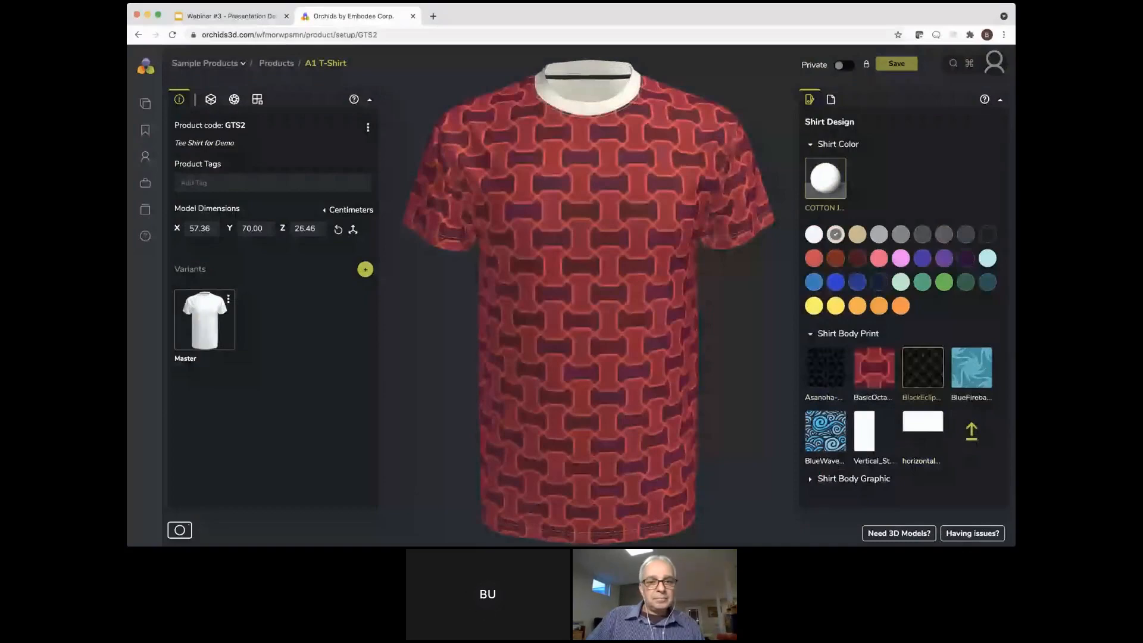
pyautogui.click(825, 431)
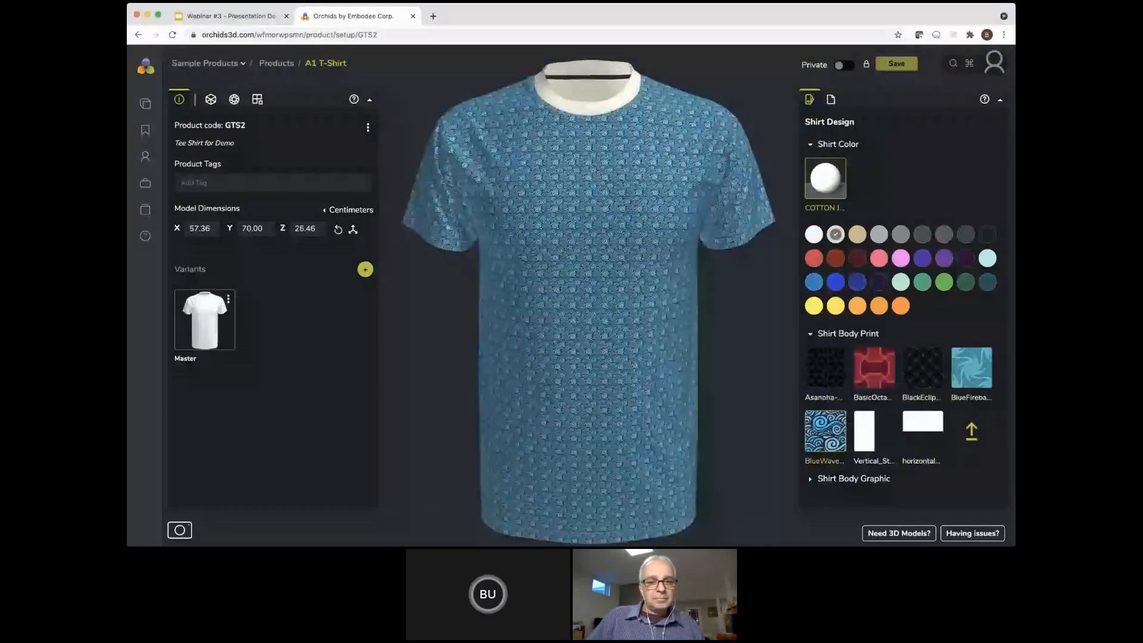
# Apply the horizontal_stripe print to the shirt body, try pink stripes and set the stripe color to Light Grey
pyautogui.click(922, 431)
pyautogui.scroll(-2, 923, 431)
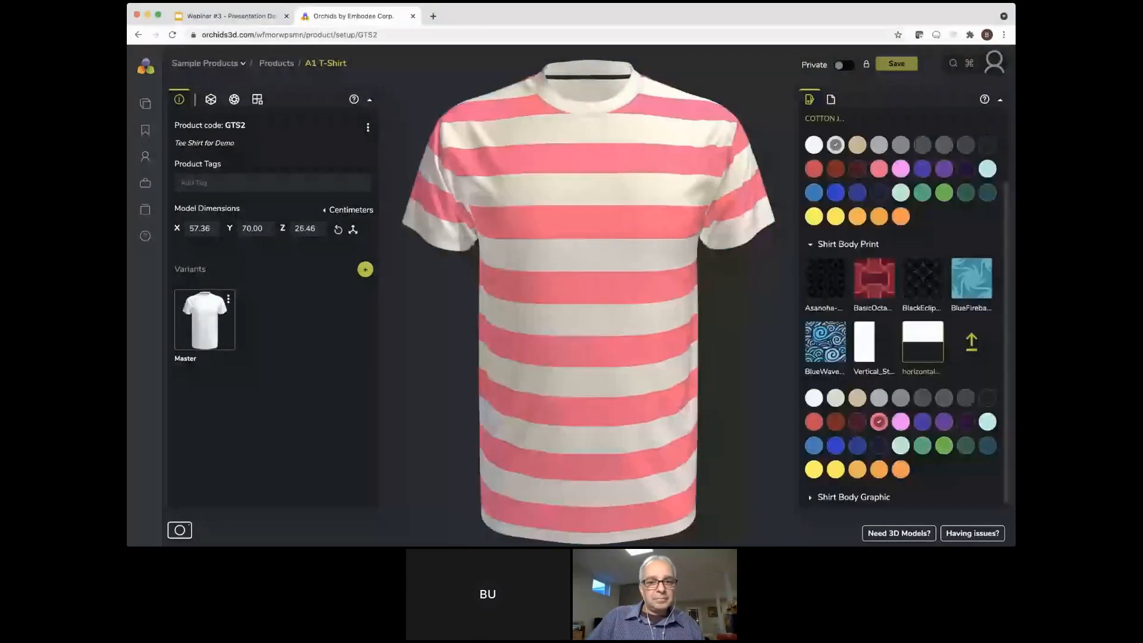
pyautogui.scroll(-1, 879, 394)
pyautogui.click(878, 393)
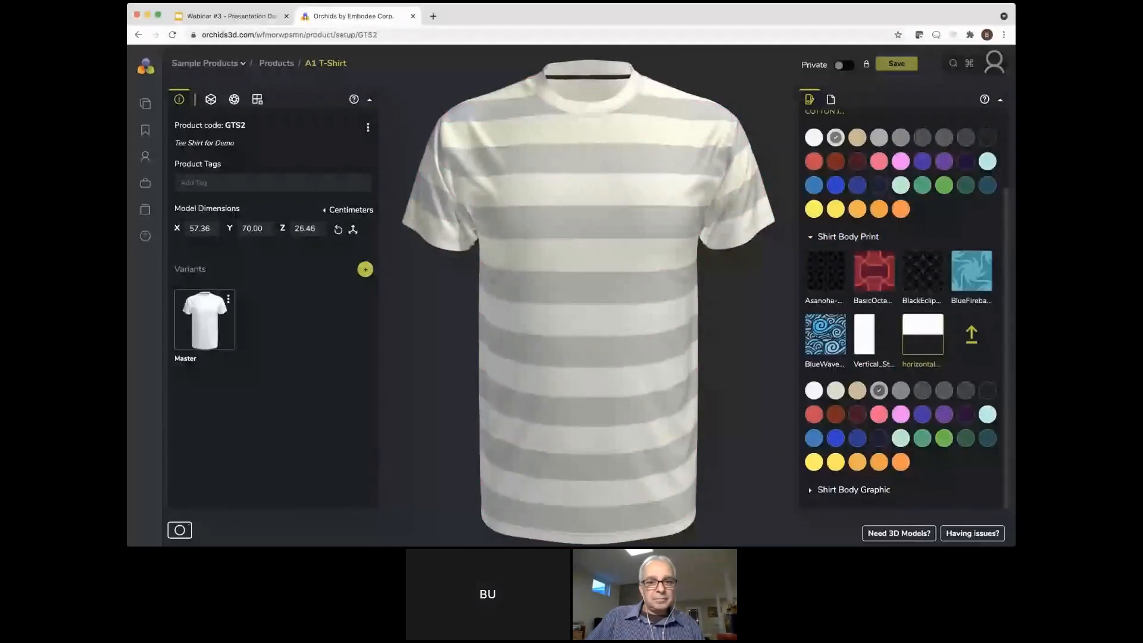
pyautogui.scroll(1, 905, 307)
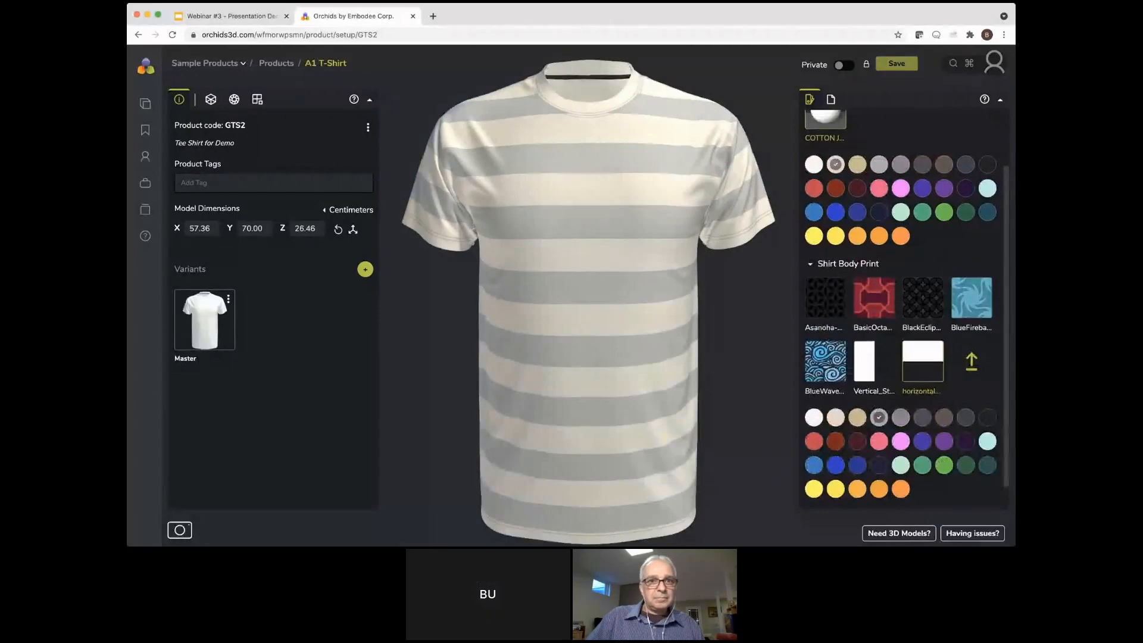
pyautogui.scroll(1, 895, 507)
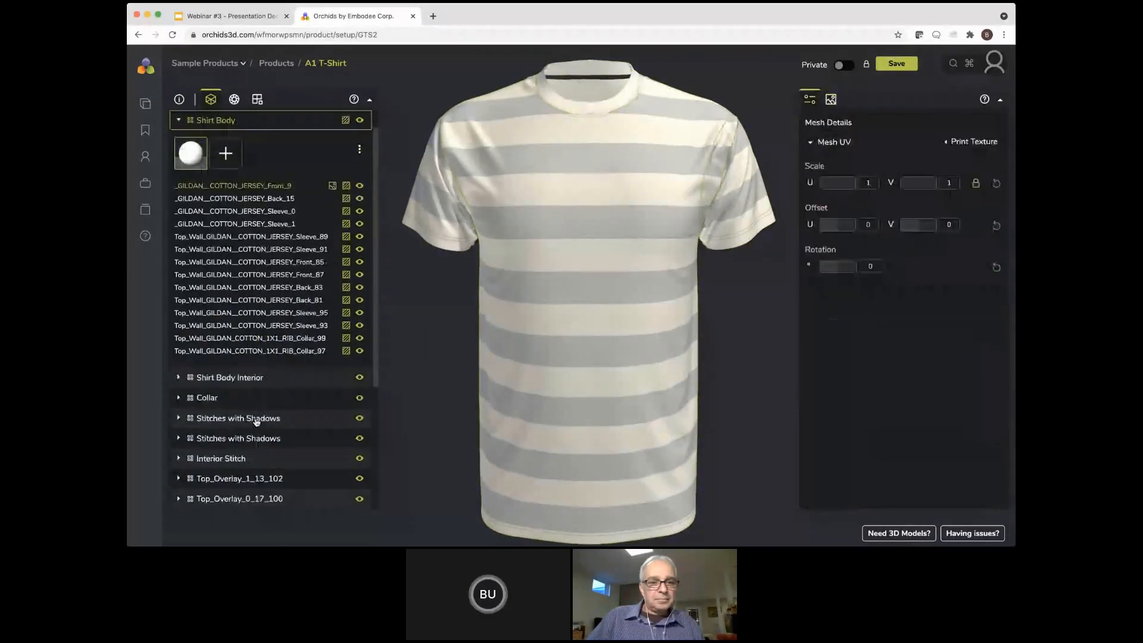
# Show the BadgeOutdoor graphic close up on the shirt's chest and set its Graphic Application to 0.92, towards Thick
pyautogui.moveTo(659, 421); pyautogui.dragTo(635, 417)
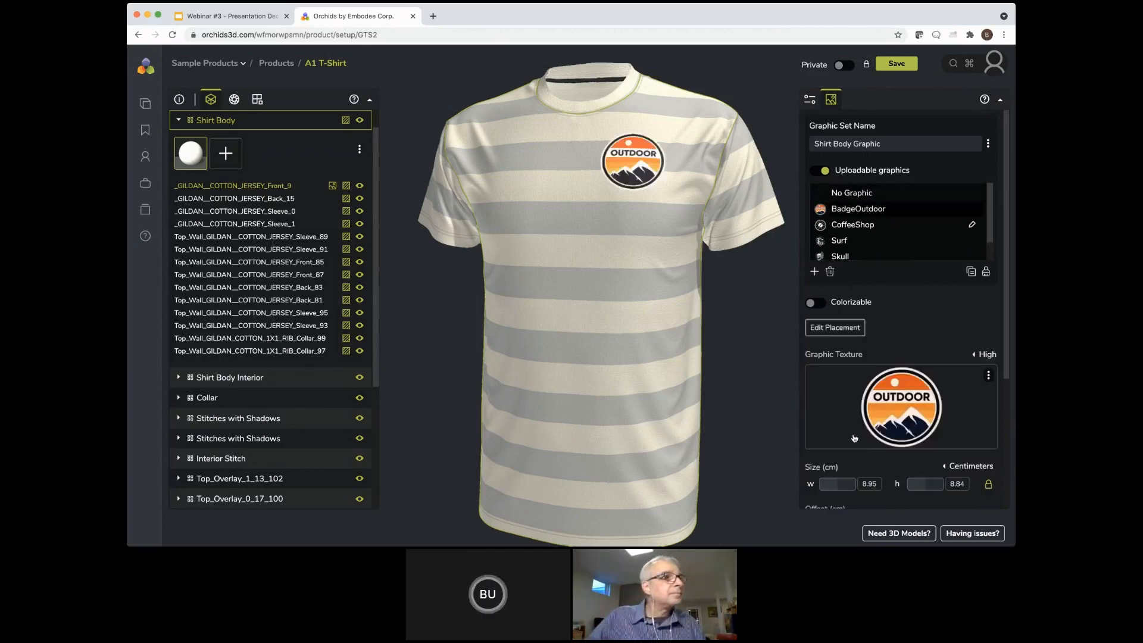
pyautogui.scroll(5, 613, 385)
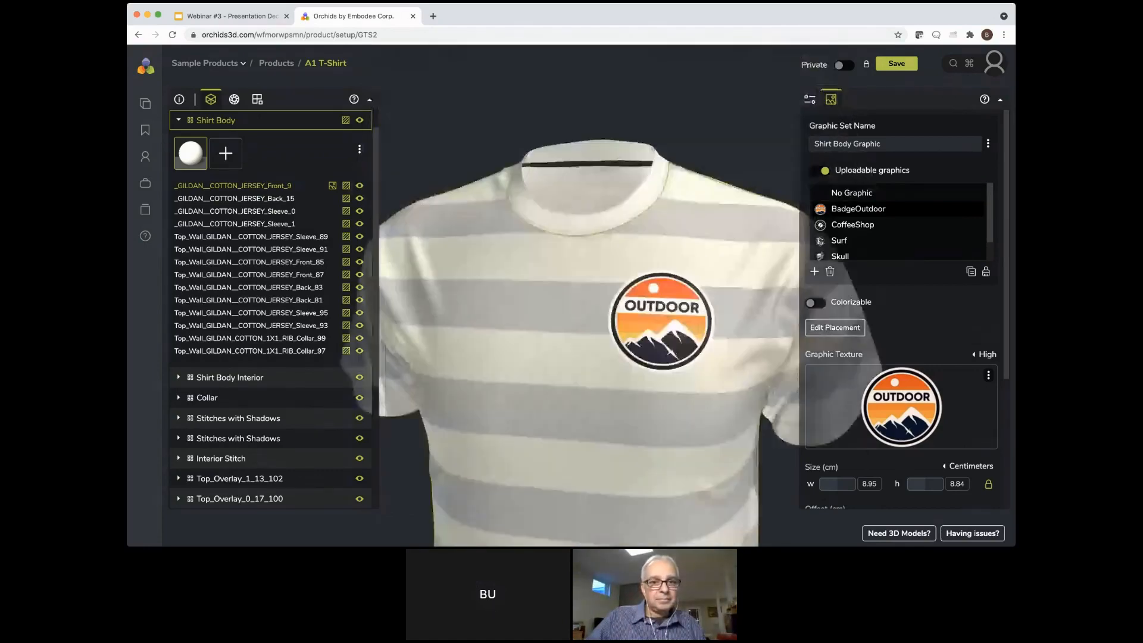
pyautogui.scroll(3, 613, 385)
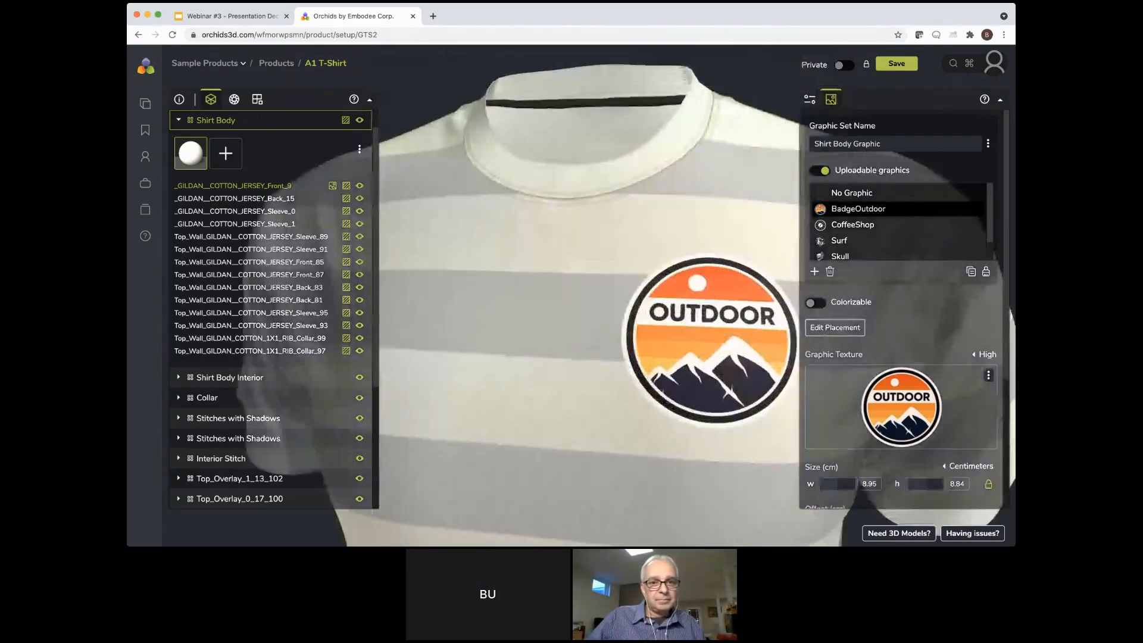
pyautogui.moveTo(613, 385); pyautogui.dragTo(600, 376)
pyautogui.moveTo(670, 406); pyautogui.dragTo(624, 400)
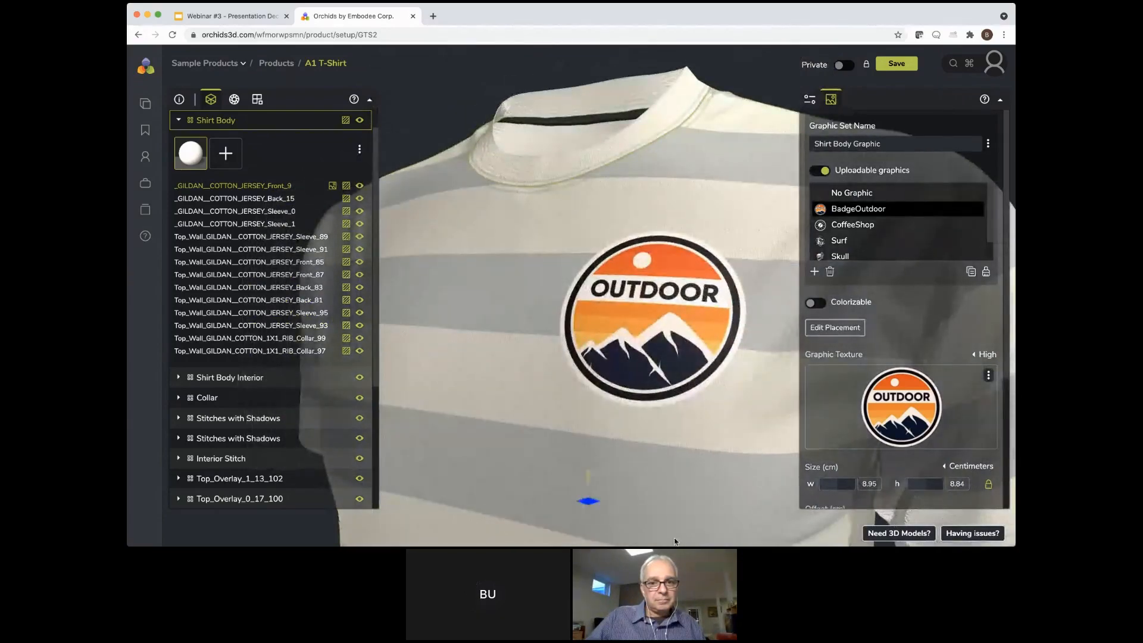
pyautogui.scroll(3, 675, 540)
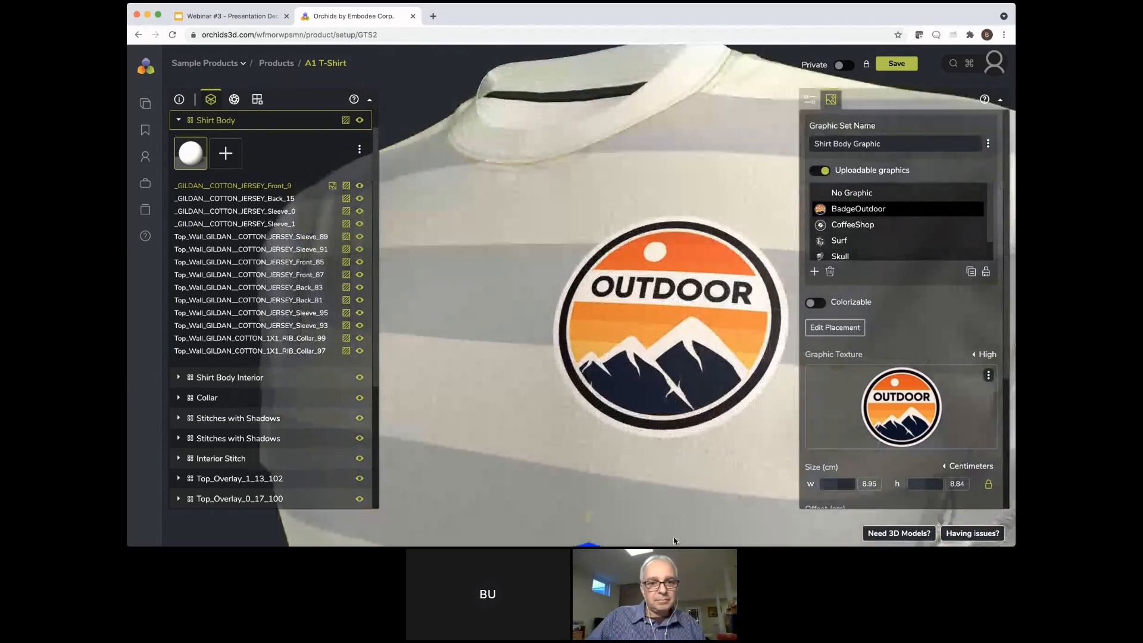
pyautogui.scroll(5, 675, 540)
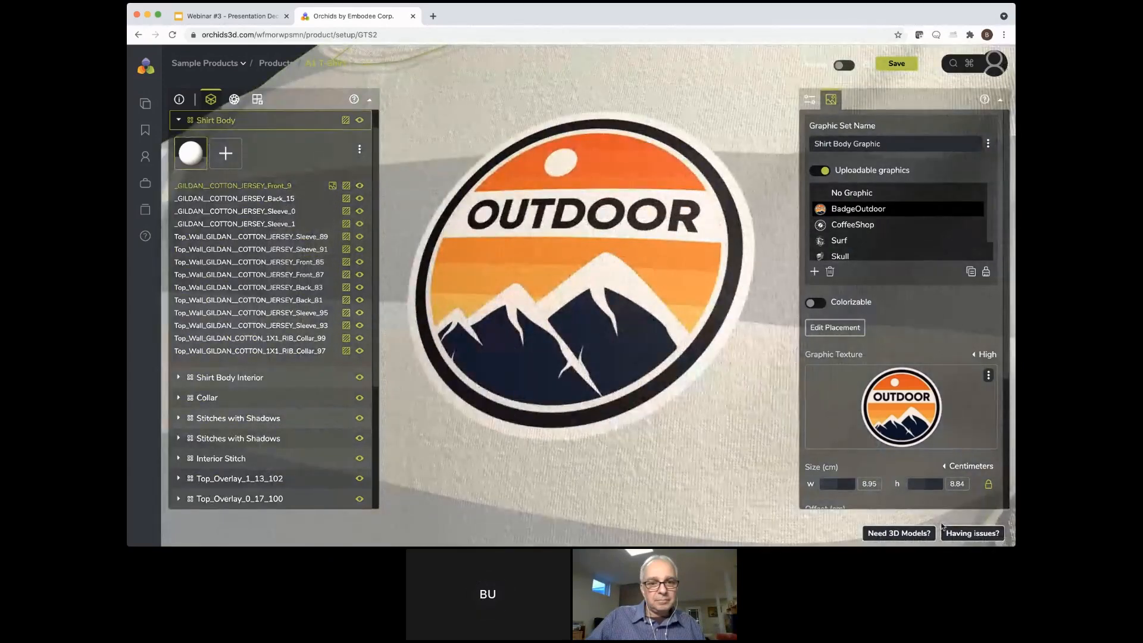
pyautogui.scroll(-3, 1002, 526)
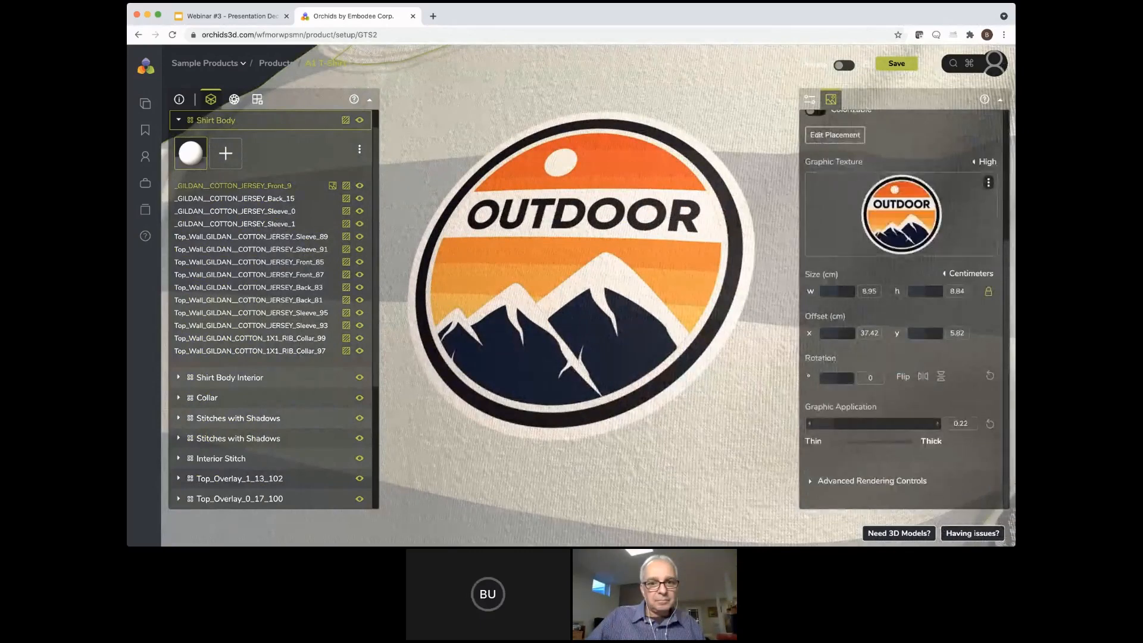
pyautogui.moveTo(834, 423)
pyautogui.mouseDown()
pyautogui.moveTo(819, 423)
pyautogui.moveTo(930, 423)
pyautogui.mouseUp()
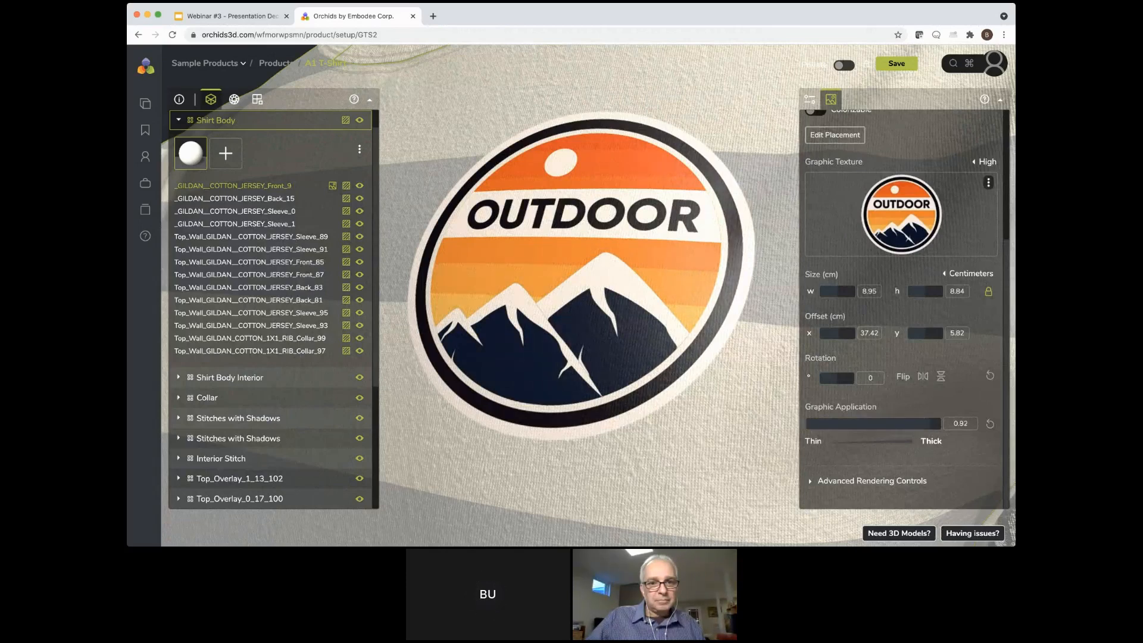
# Switch the Shirt Body Graphic from BadgeOutdoor to Embroidered Graphic
pyautogui.scroll(5, 901, 298)
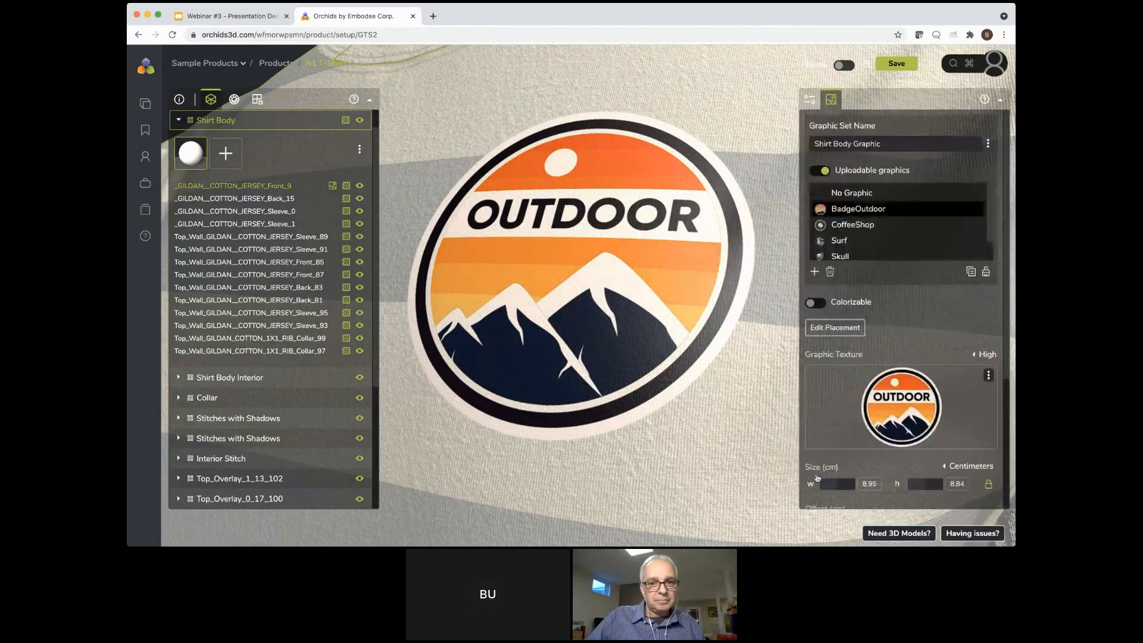
pyautogui.scroll(-2, 893, 235)
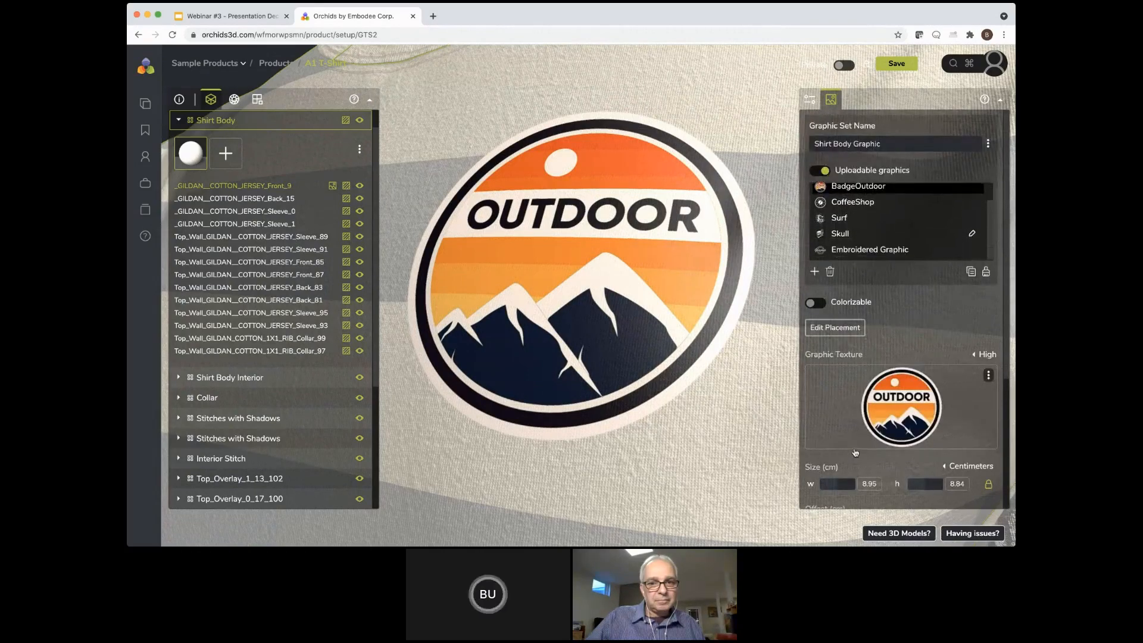
pyautogui.click(869, 248)
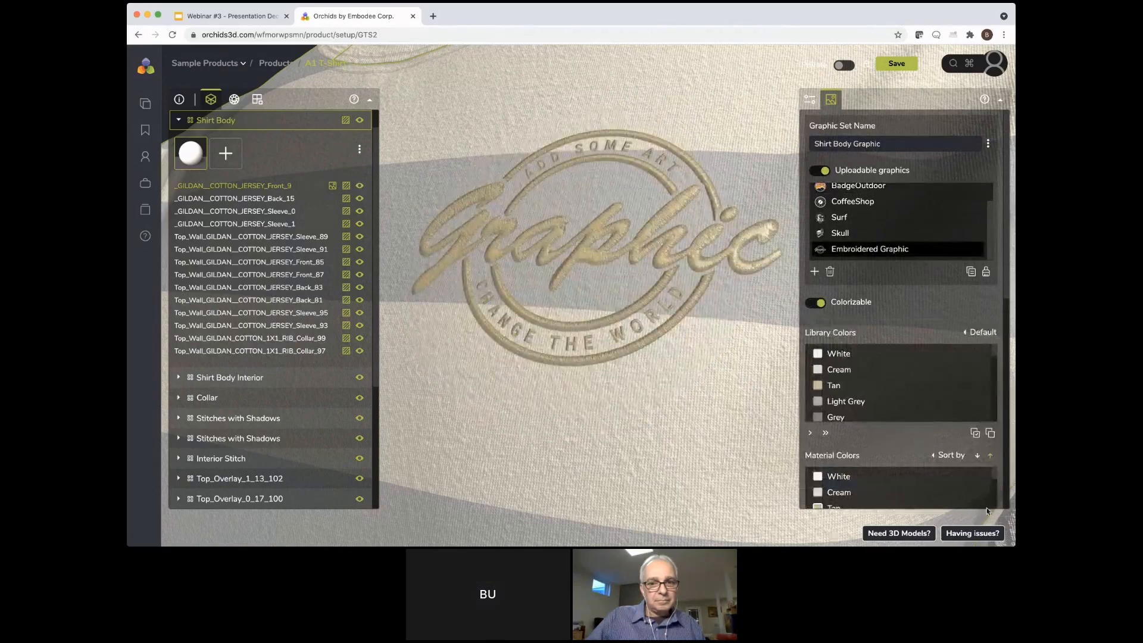
# Examine the embroidered graphic's Advanced Rendering Controls, including its normal and specular textures, strengths and reflection settings
pyautogui.scroll(-10, 998, 516)
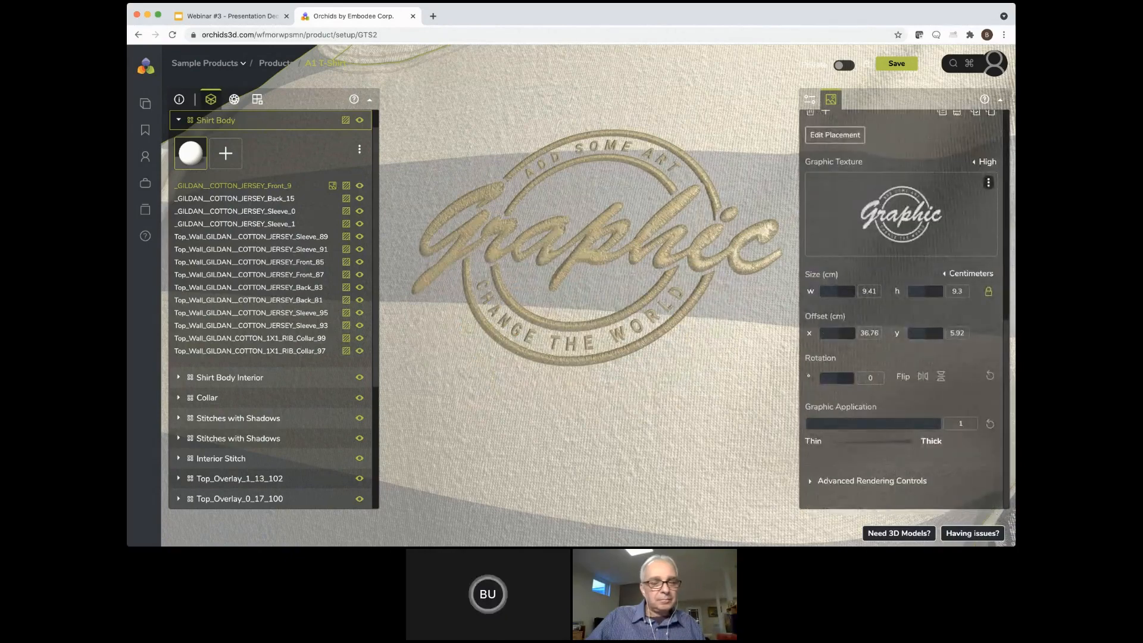
pyautogui.click(810, 480)
pyautogui.scroll(-6, 902, 310)
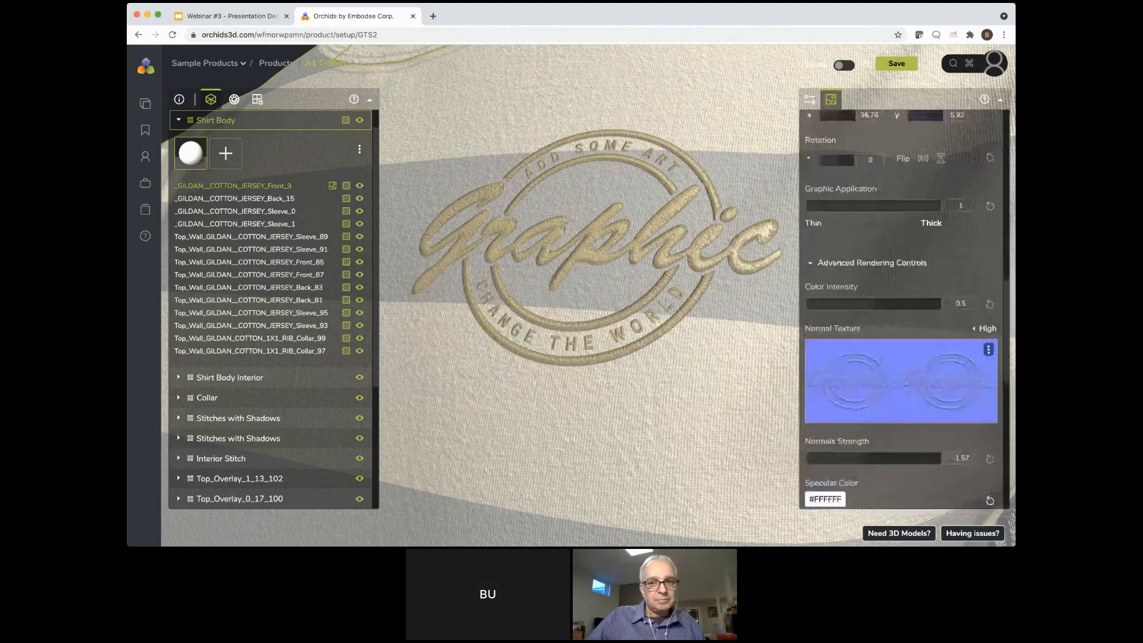
pyautogui.scroll(1, 901, 309)
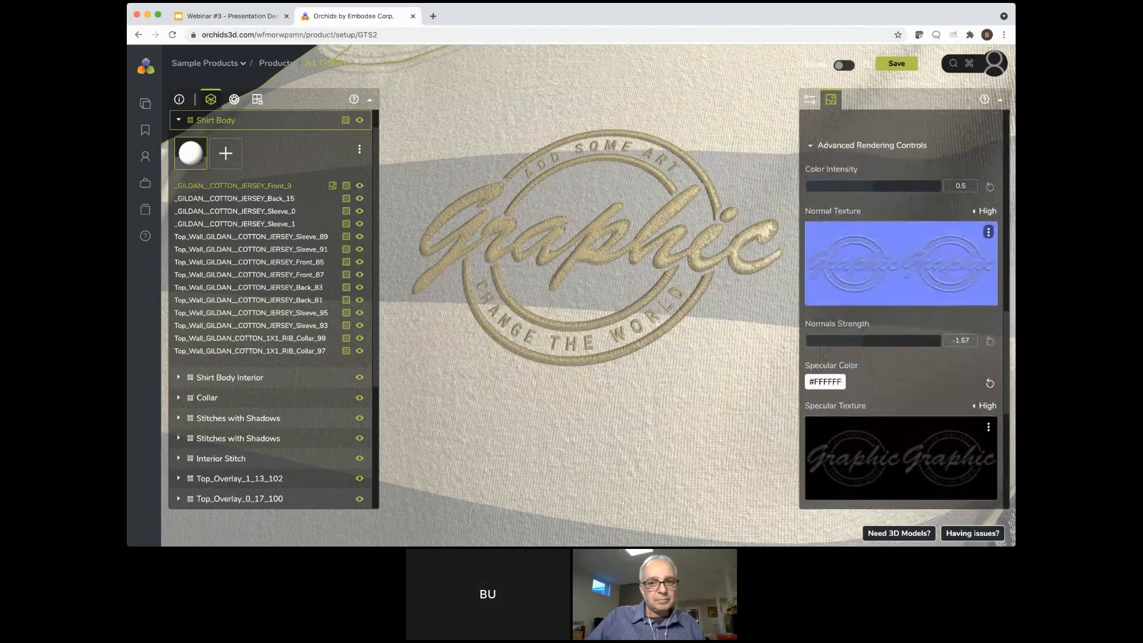
pyautogui.scroll(-5, 892, 369)
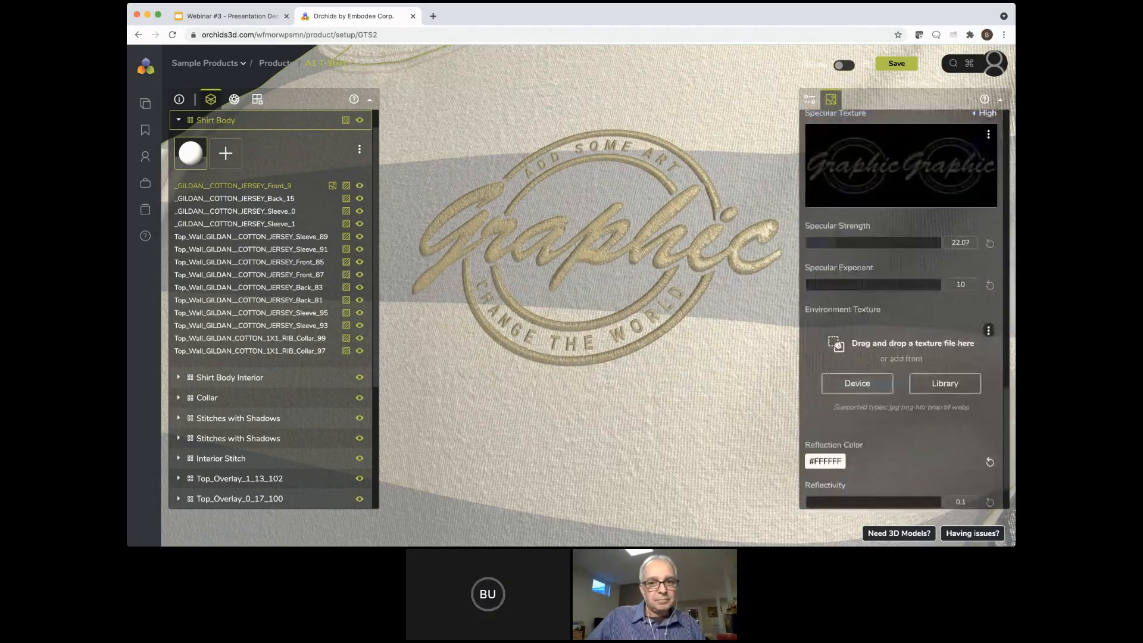
pyautogui.scroll(-2, 902, 310)
pyautogui.scroll(3, 902, 310)
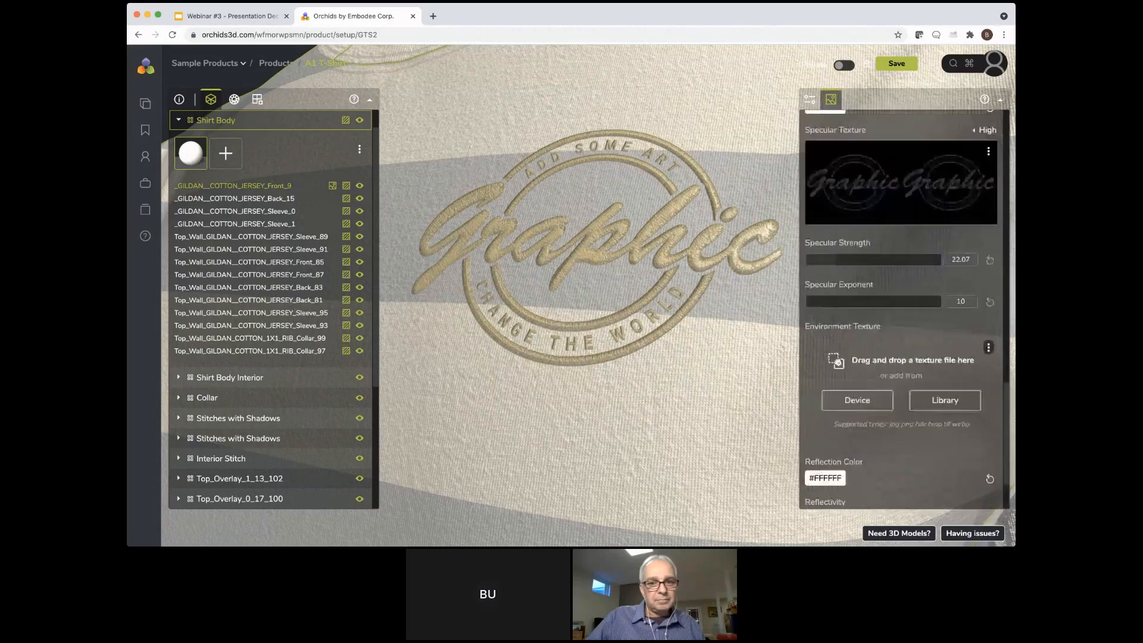
pyautogui.scroll(5, 902, 310)
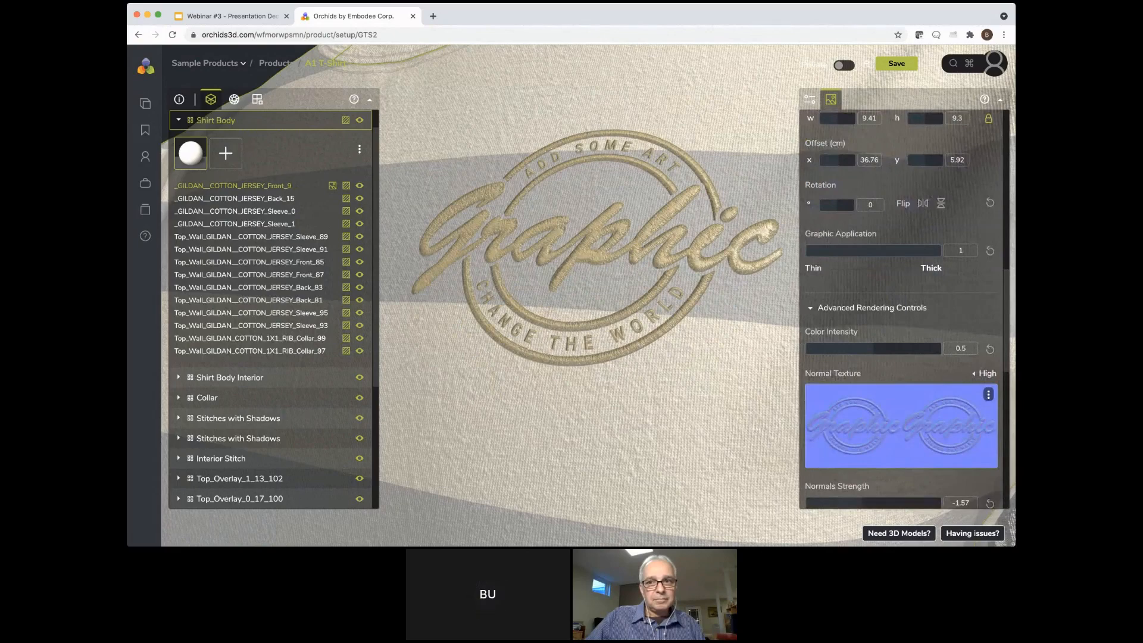
pyautogui.scroll(-4, 902, 310)
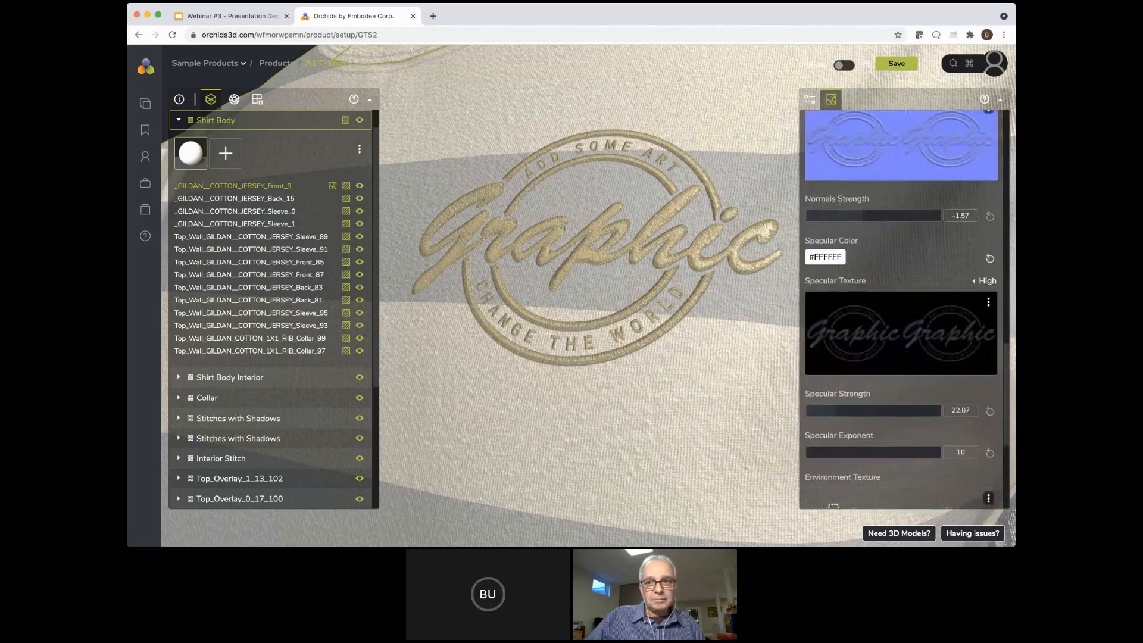
pyautogui.scroll(5, 902, 310)
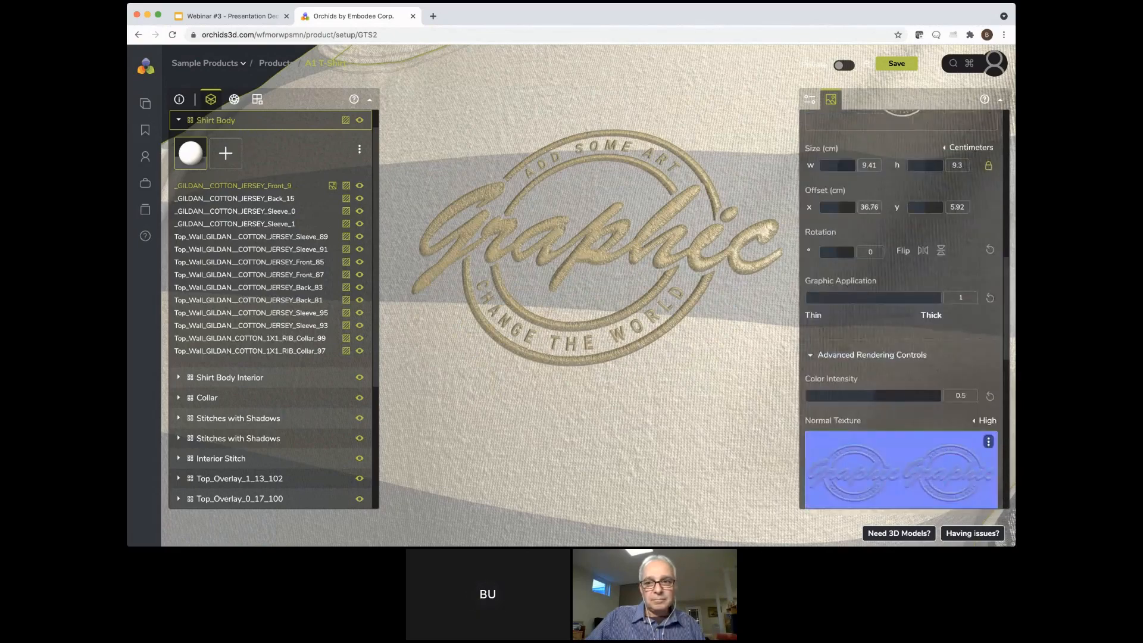
pyautogui.scroll(1, 901, 310)
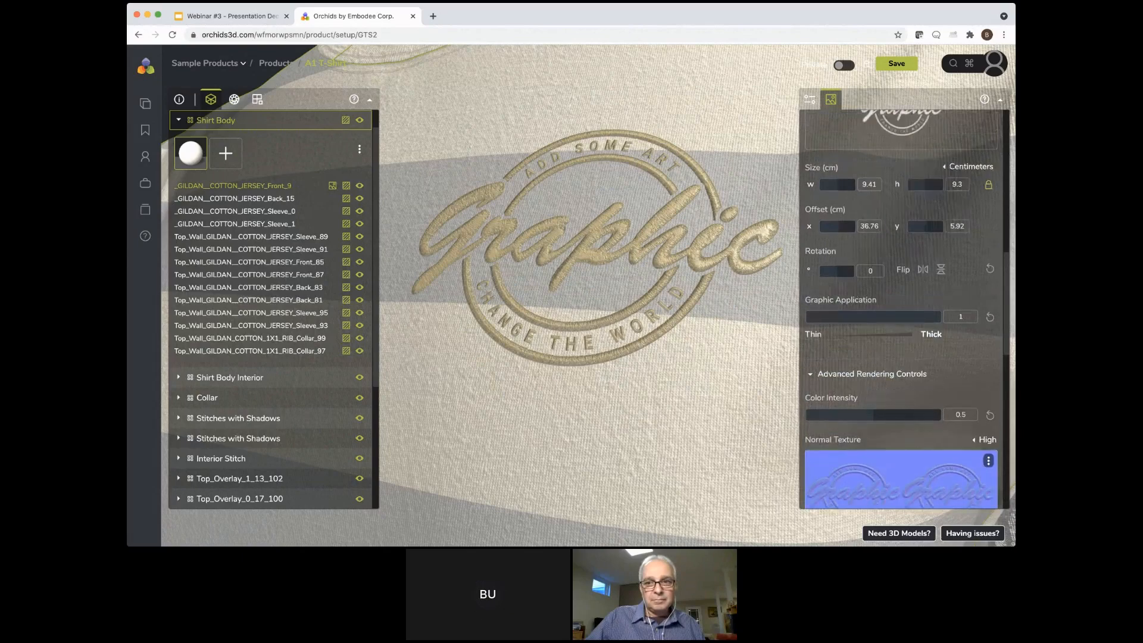
# Set the embroidered graphic's Normals Strength to -2.58 and check the result on the whole shirt from the front
pyautogui.scroll(-5, 902, 358)
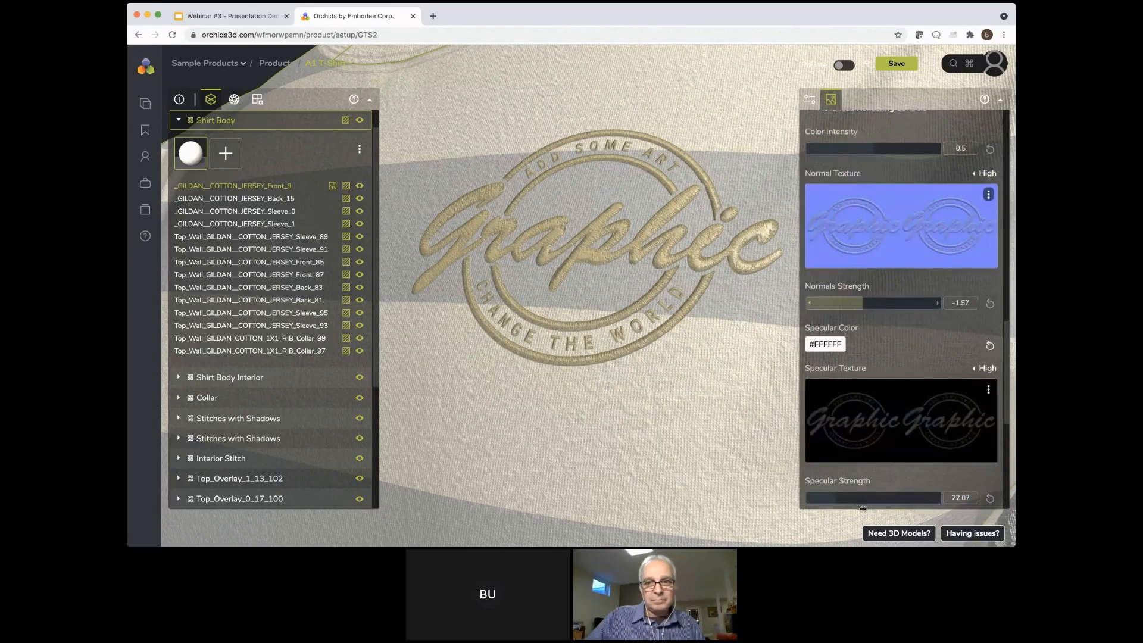
pyautogui.moveTo(874, 509)
pyautogui.mouseDown()
pyautogui.moveTo(885, 516)
pyautogui.moveTo(860, 514)
pyautogui.mouseUp()
pyautogui.moveTo(853, 515); pyautogui.dragTo(667, 434)
pyautogui.scroll(-4, 667, 433)
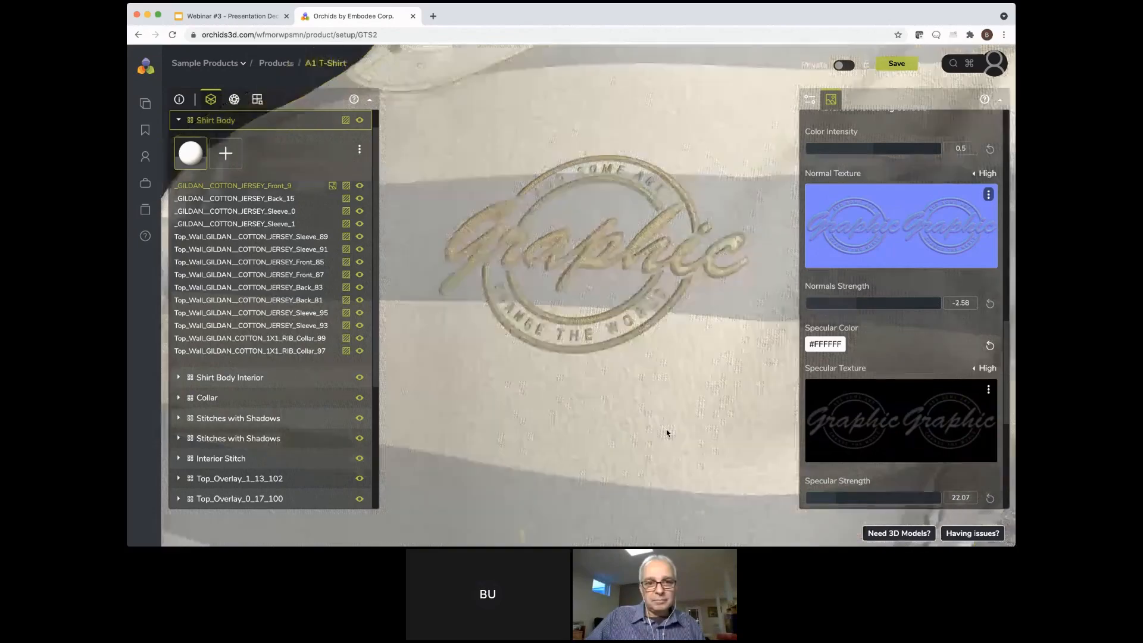
pyautogui.scroll(-5, 666, 432)
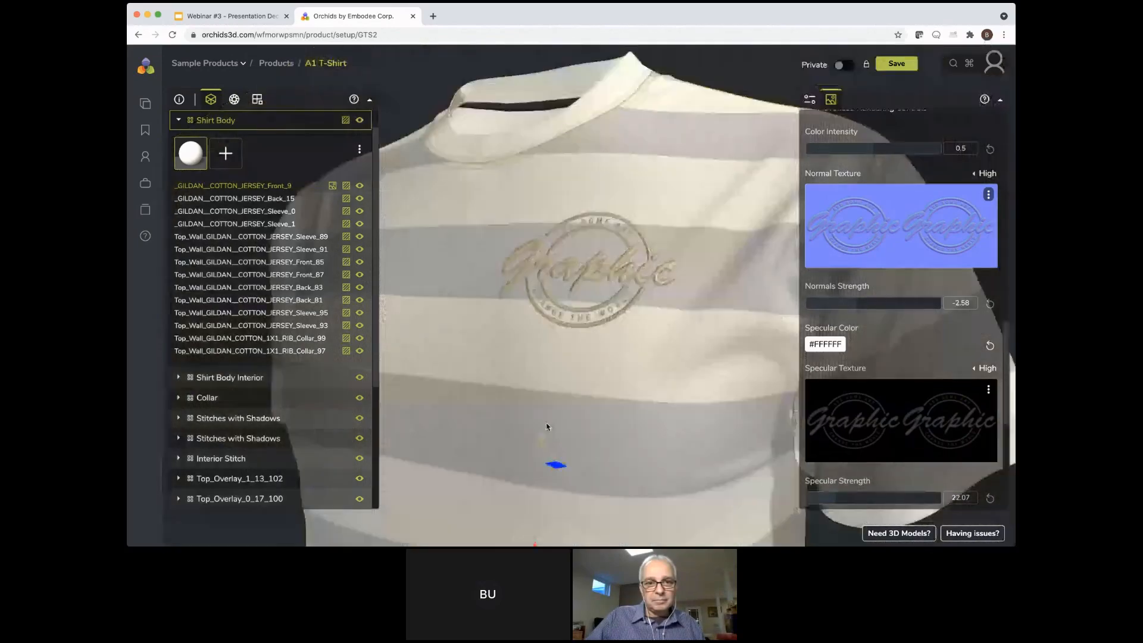
pyautogui.moveTo(547, 426); pyautogui.dragTo(581, 428)
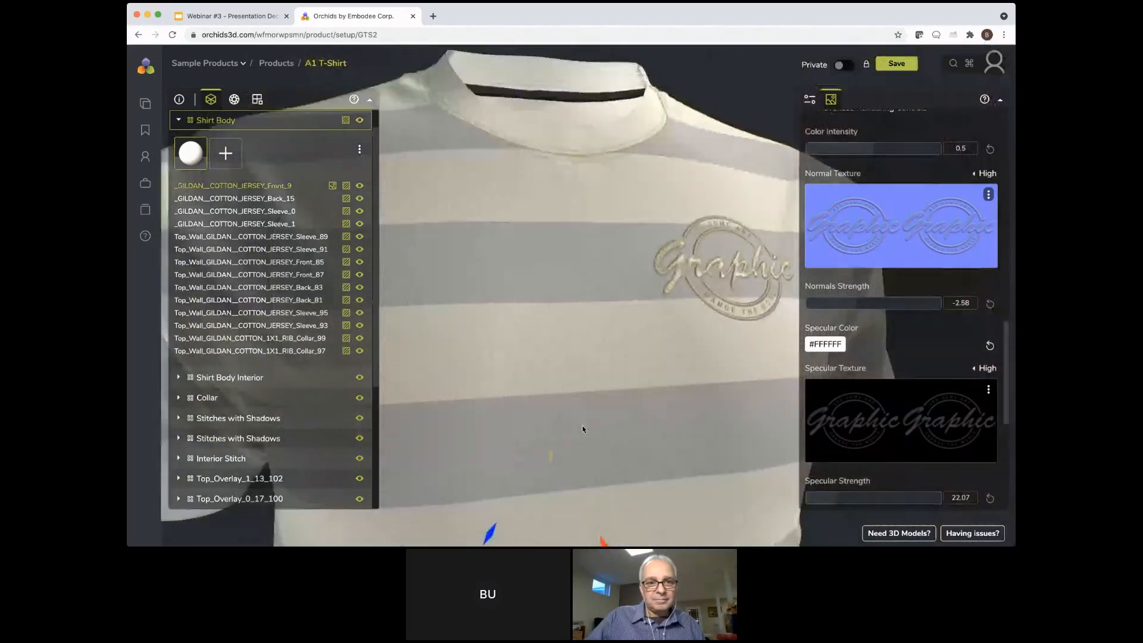
pyautogui.doubleClick(583, 430)
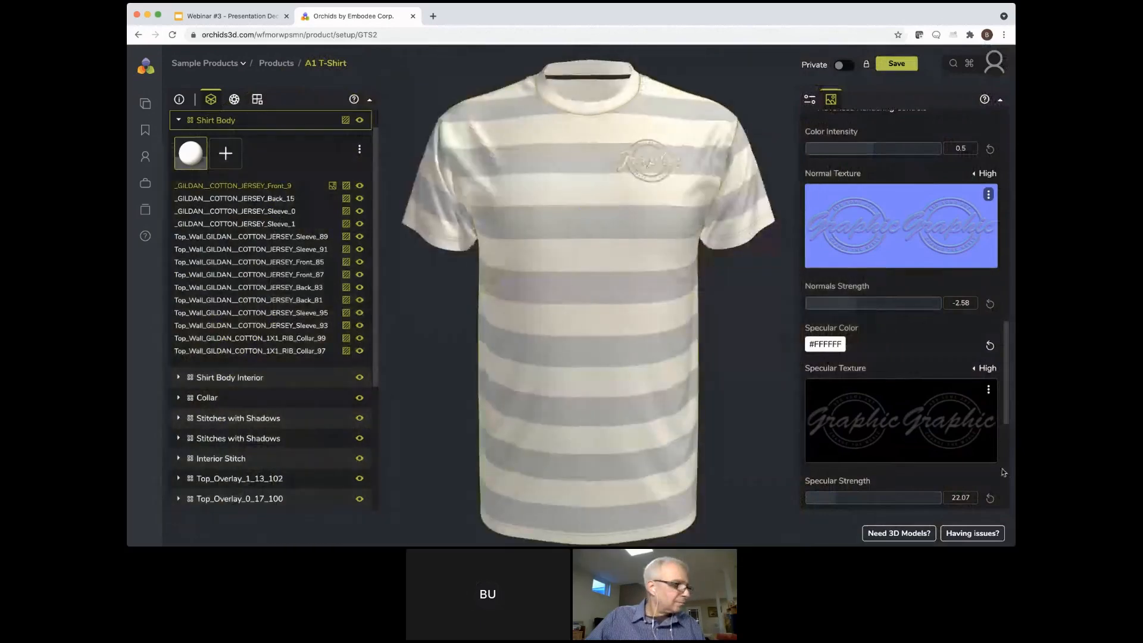
# Create a product variant named "design 1" from the current shirt
pyautogui.scroll(15, 1006, 475)
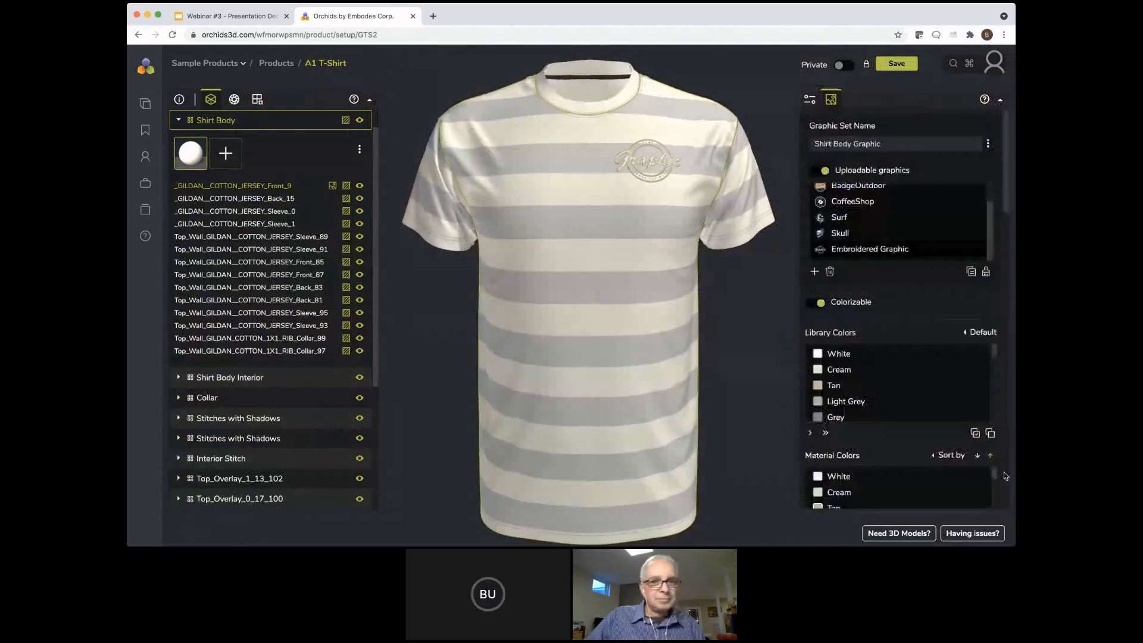
pyautogui.click(179, 99)
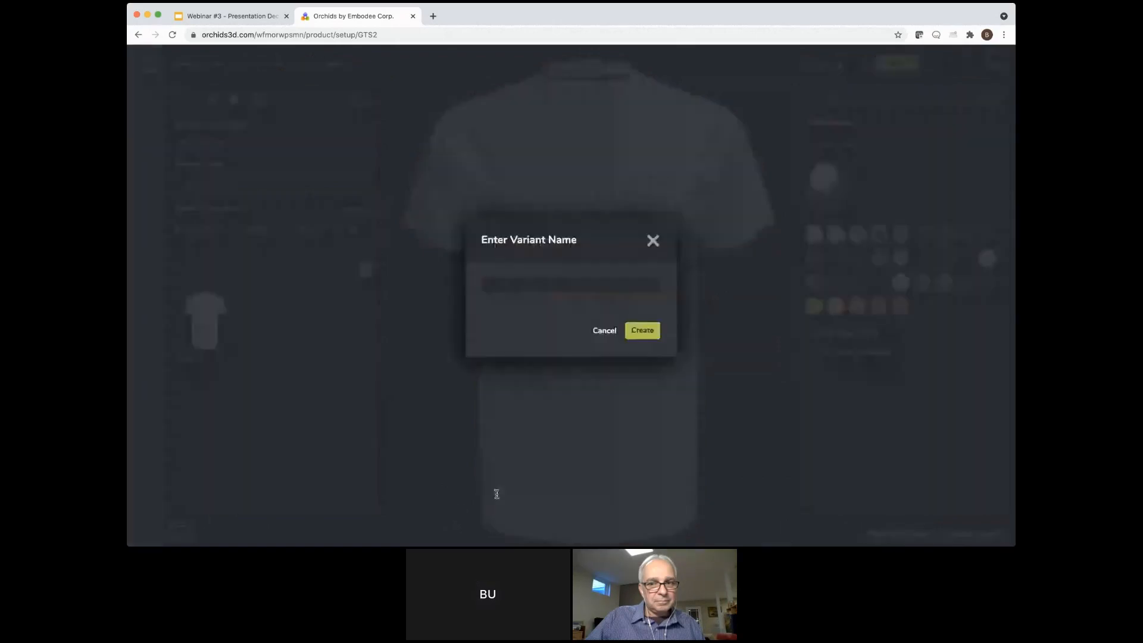
pyautogui.write('esign 1')
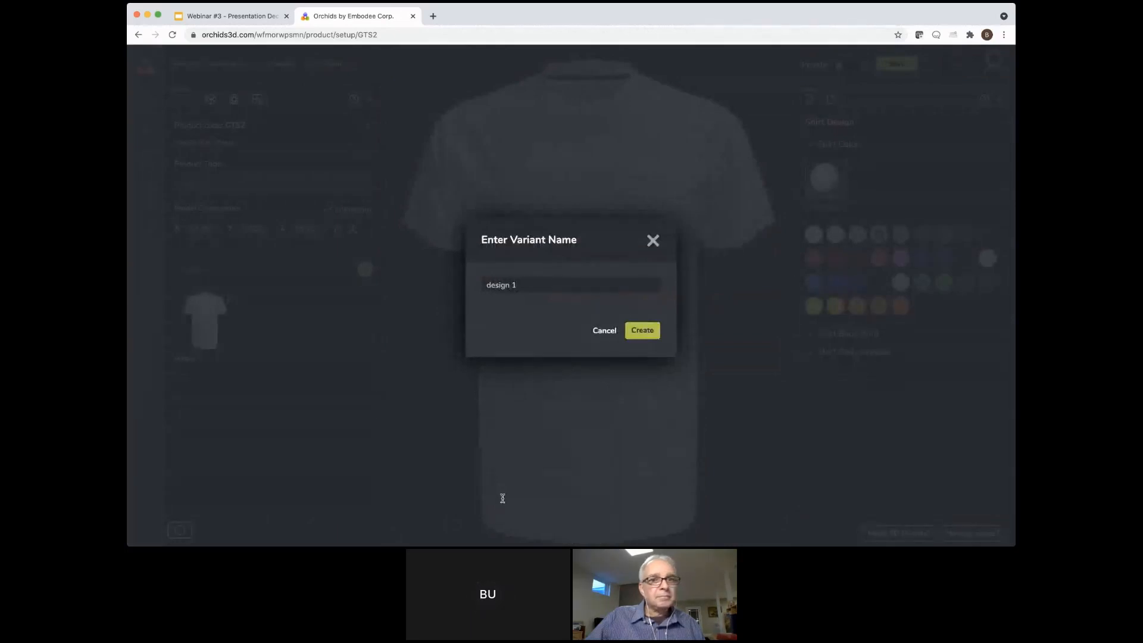
pyautogui.press('Return')
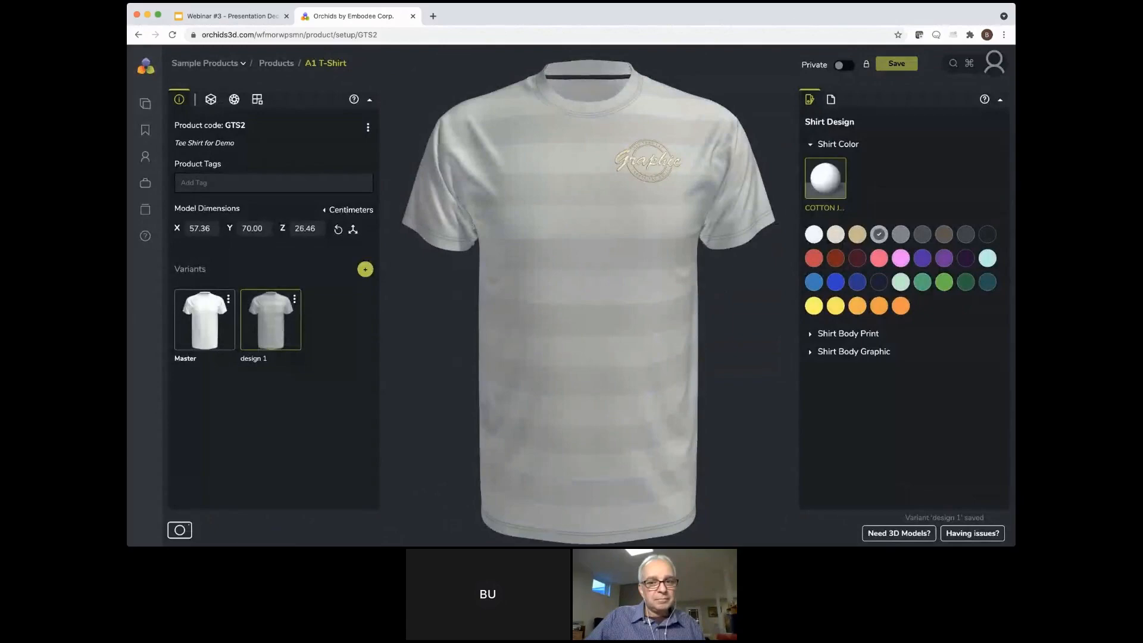
# Try a light mint green shirt color and apply the BasicOctagonPattern print to the shirt body
pyautogui.click(901, 282)
pyautogui.click(844, 351)
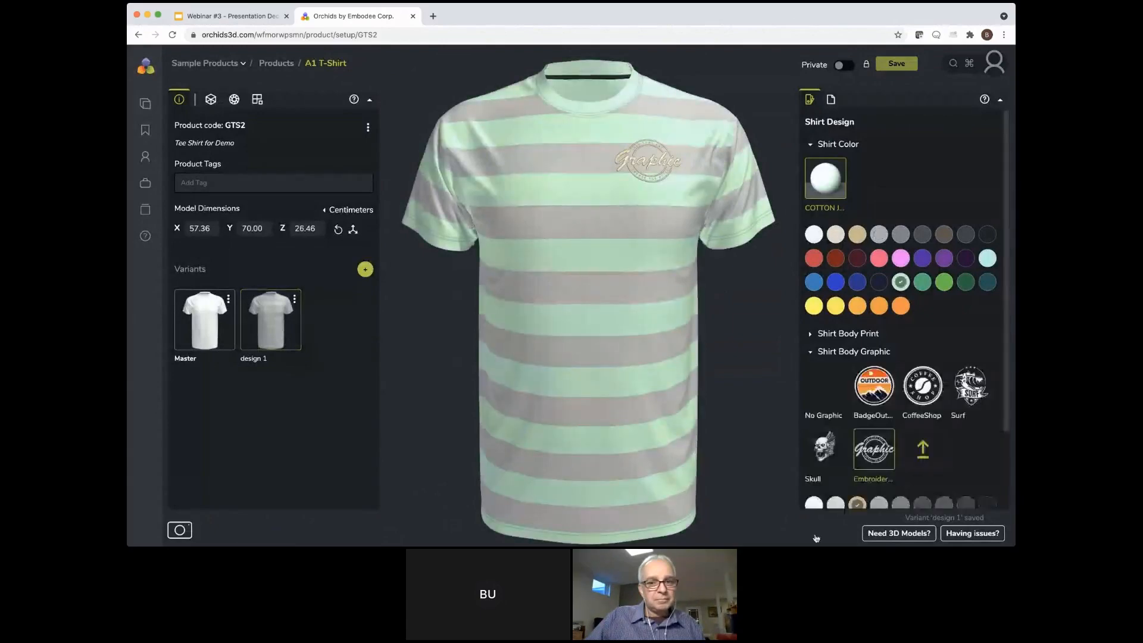
pyautogui.click(815, 333)
pyautogui.scroll(-2, 877, 534)
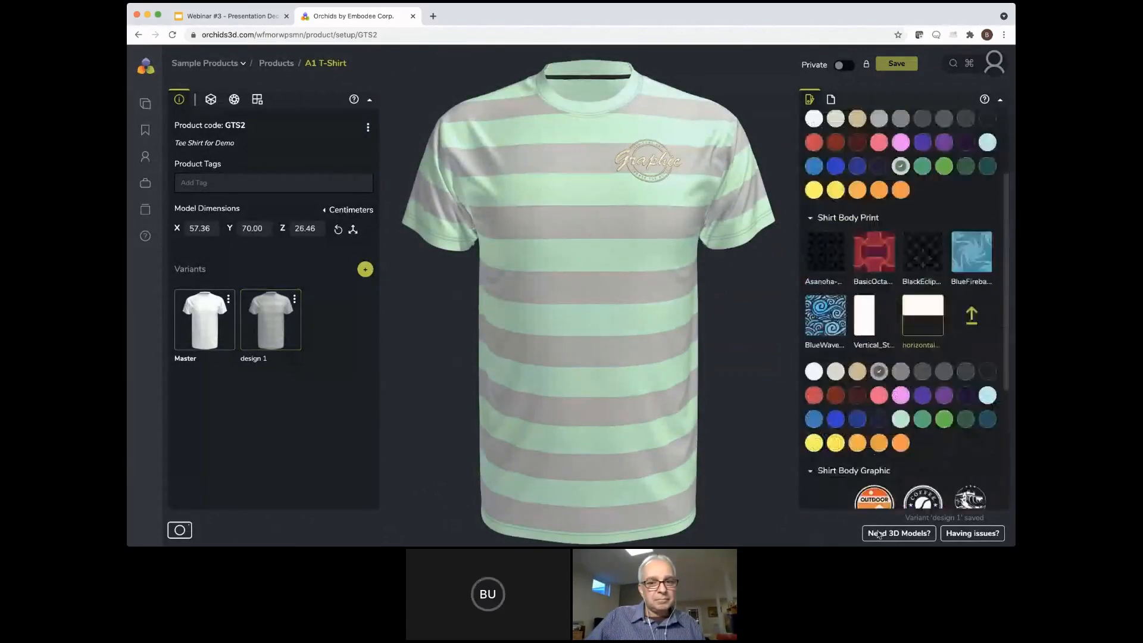
pyautogui.click(874, 253)
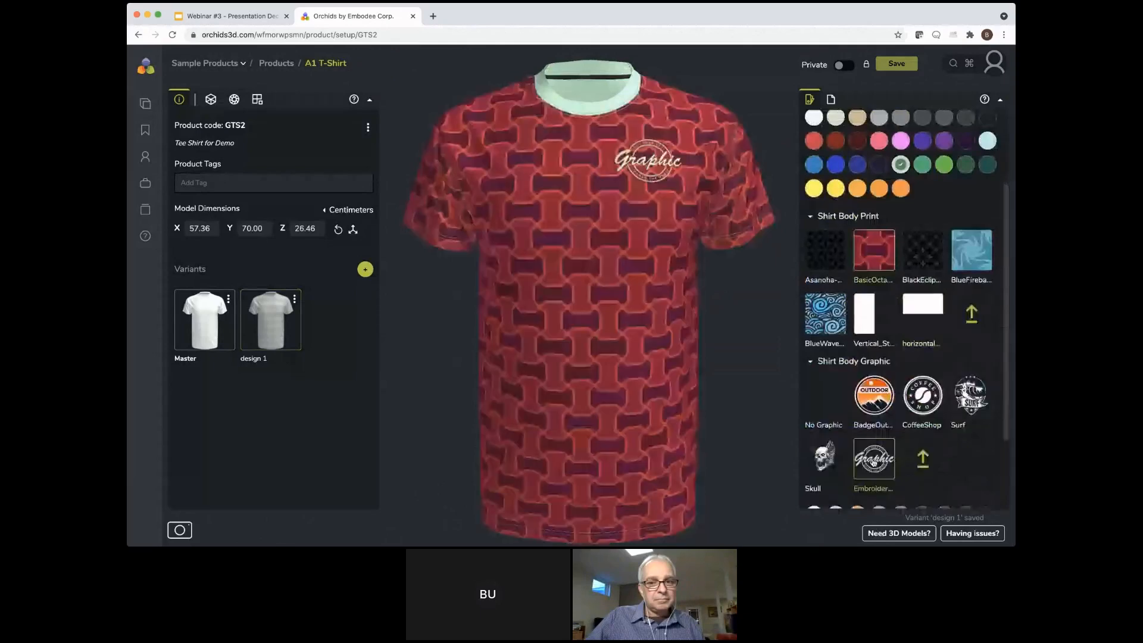
# Set the shirt color to Cream so that the collar contrasts with the red body print
pyautogui.scroll(2, 881, 482)
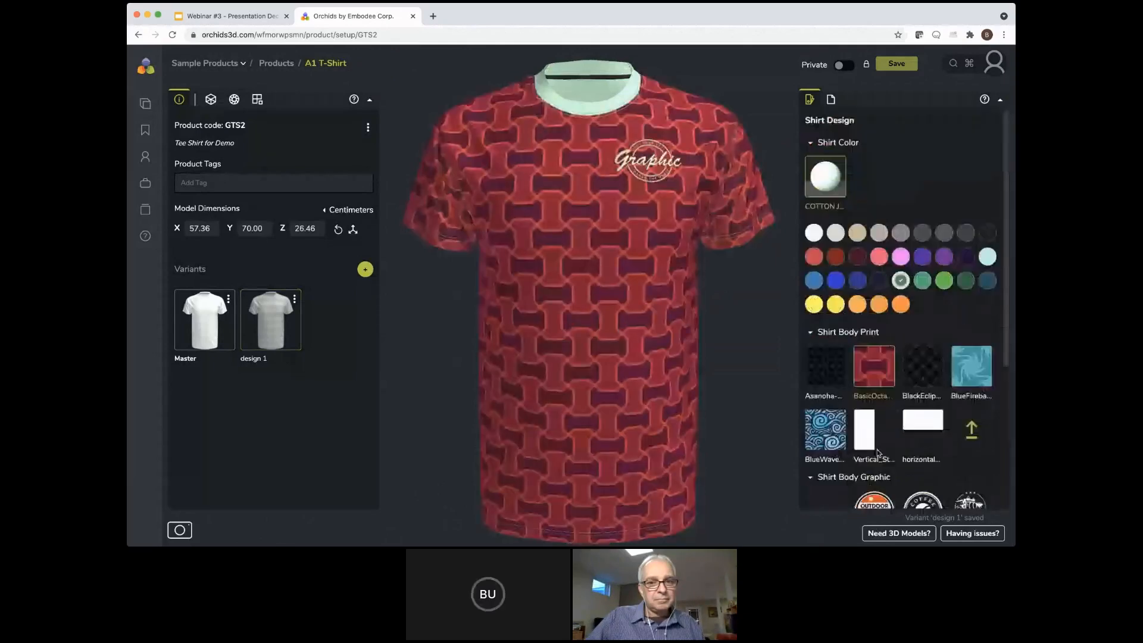
pyautogui.click(836, 233)
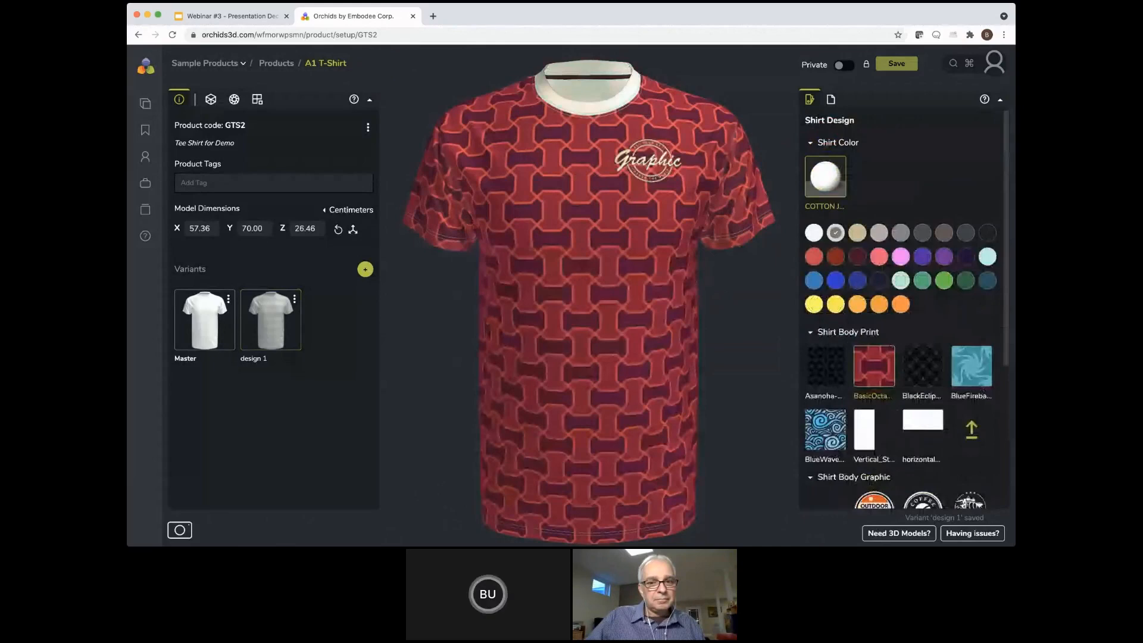
pyautogui.scroll(-1, 863, 488)
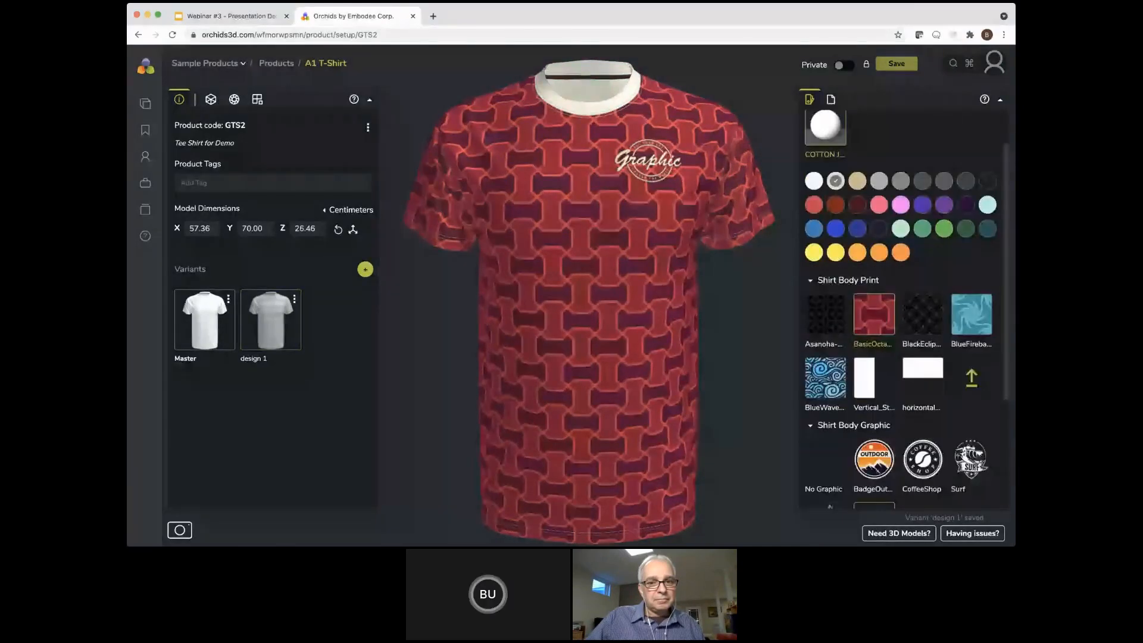
# Place the BadgeOutdoor graphic on the shirt body and save the design as a product variant named "design 2"
pyautogui.click(874, 459)
pyautogui.scroll(-1, 876, 500)
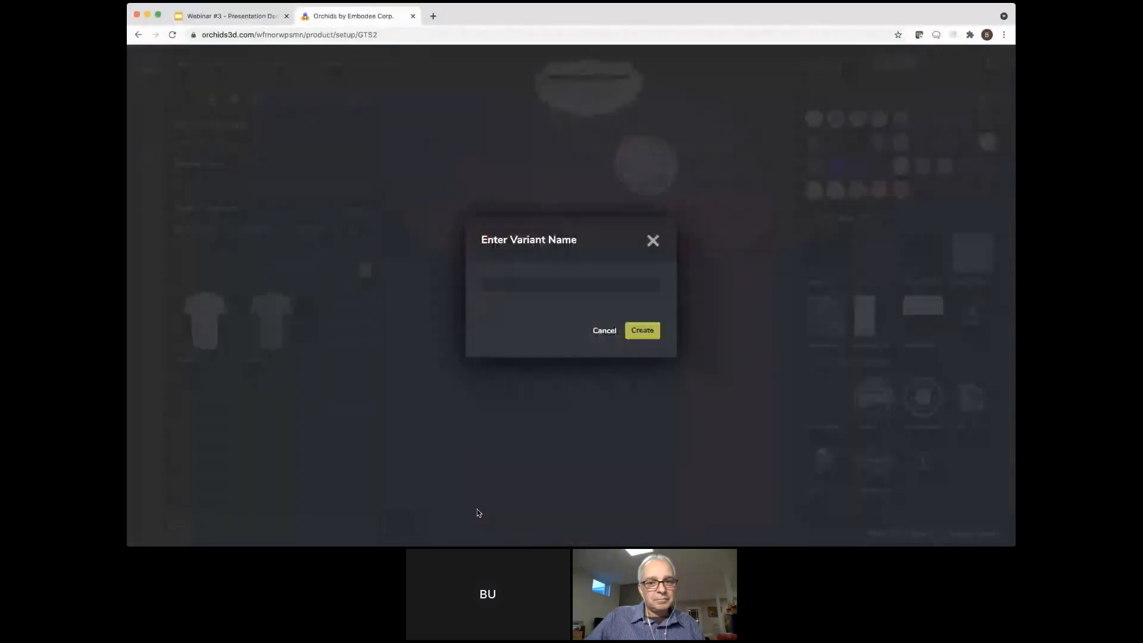
pyautogui.write('design 2')
pyautogui.press('Return')
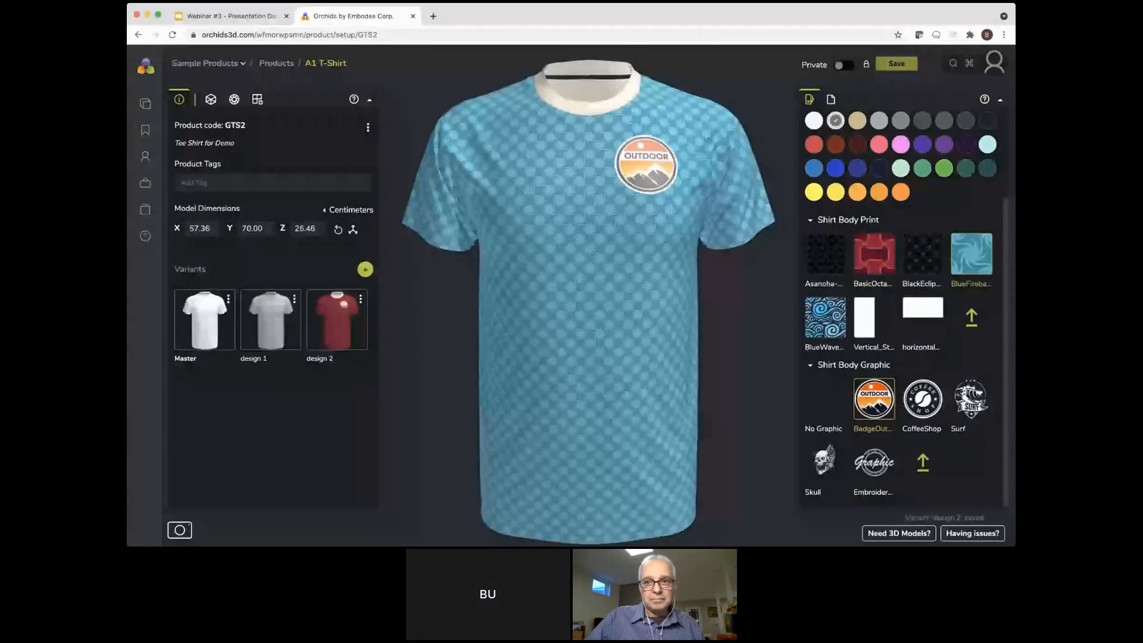
# Apply the BlueWave print to the shirt body and add the Surf graphic in white
pyautogui.click(971, 398)
pyautogui.scroll(-2, 971, 399)
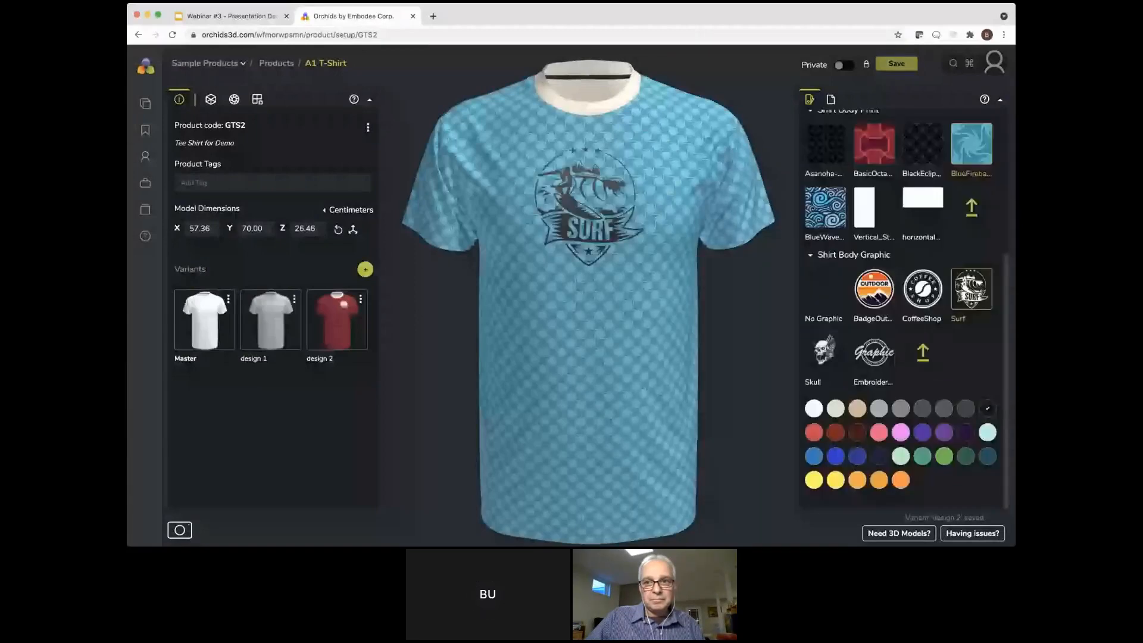
pyautogui.click(825, 207)
pyautogui.click(815, 410)
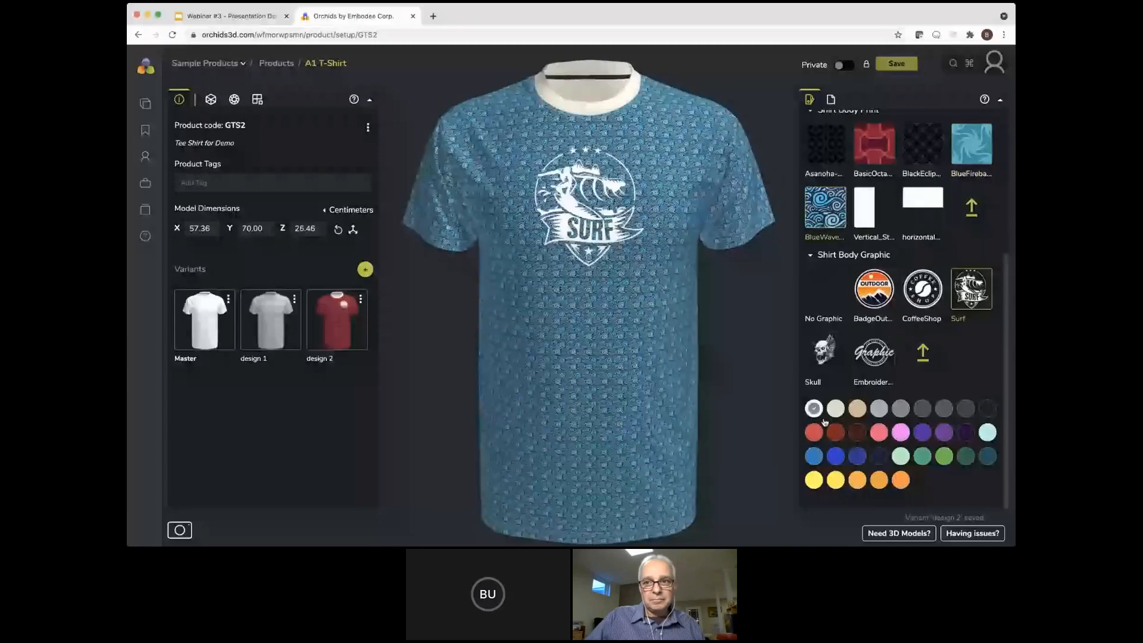
# Create a product variant named "design 3" from the current shirt
pyautogui.click(364, 269)
pyautogui.write('design 3')
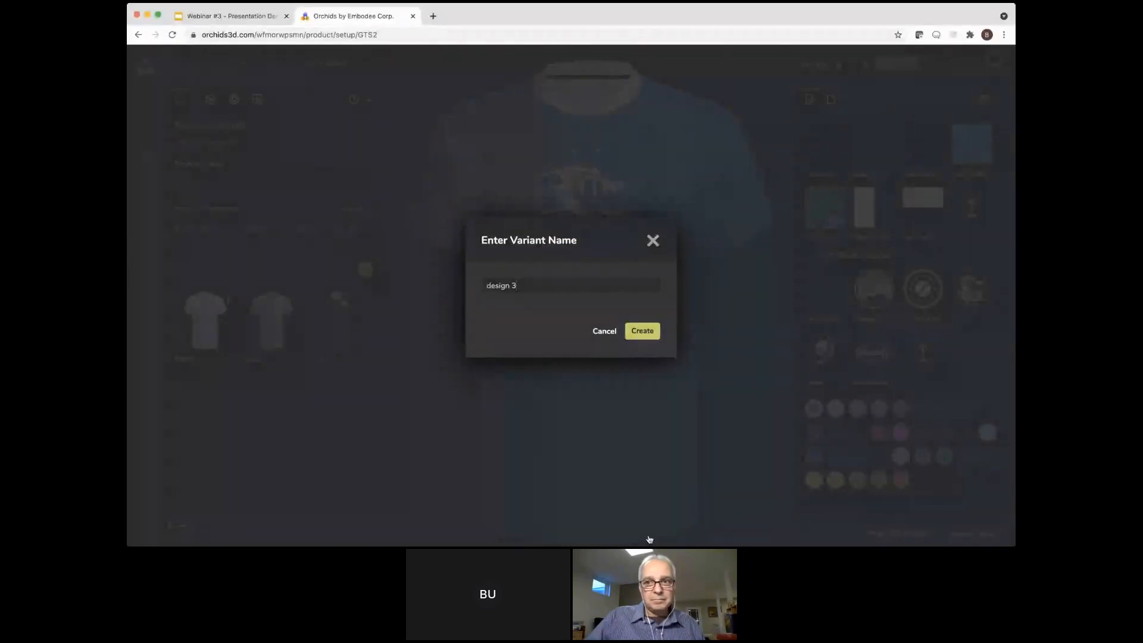
pyautogui.press('Return')
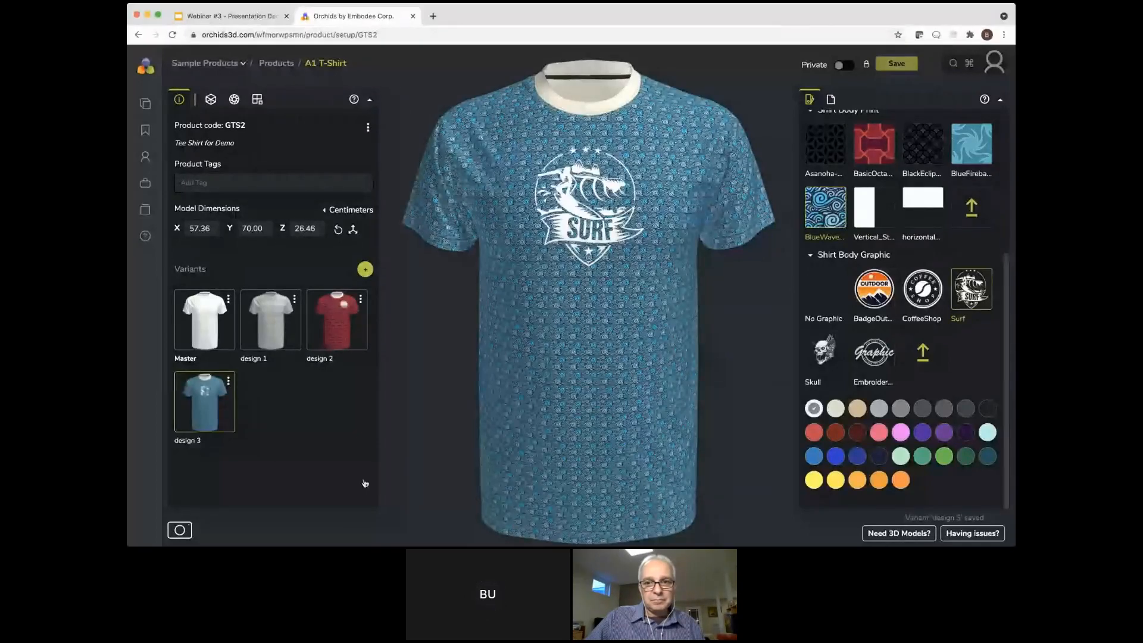
# Try the horizontal stripe print on the shirt body together with the white Surf graphic
pyautogui.scroll(-1, 904, 310)
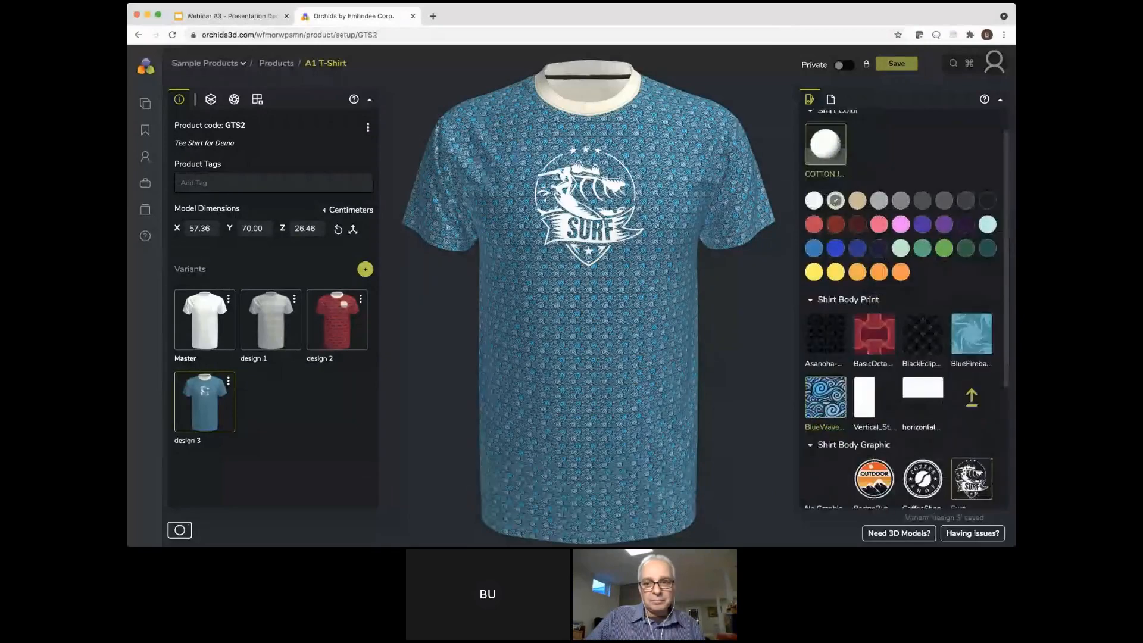
pyautogui.click(922, 385)
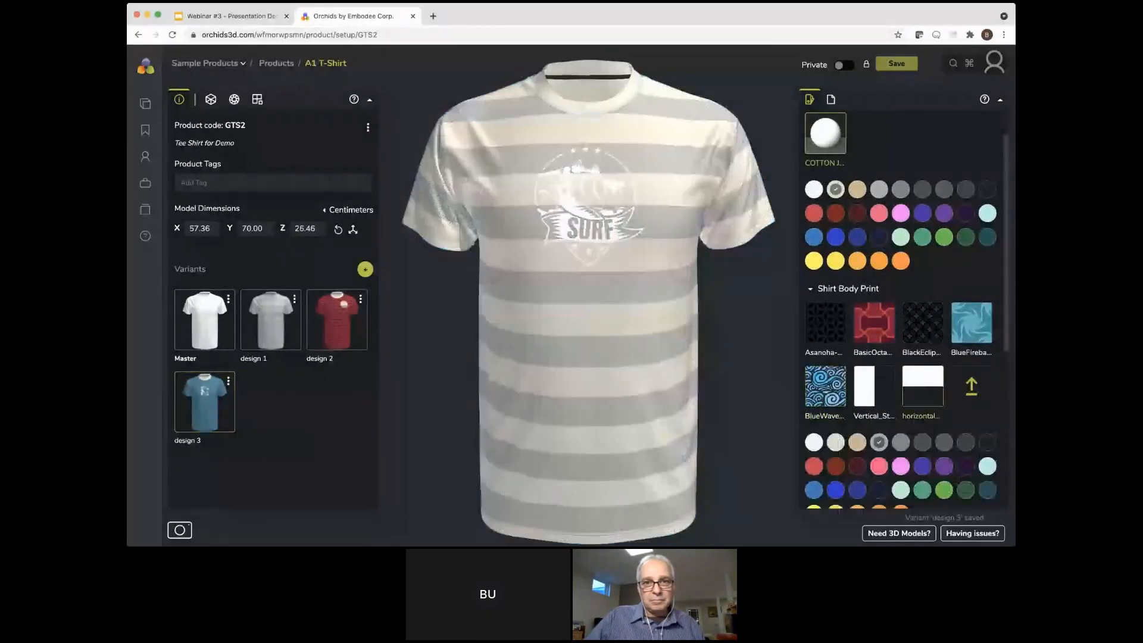
pyautogui.scroll(-4, 903, 309)
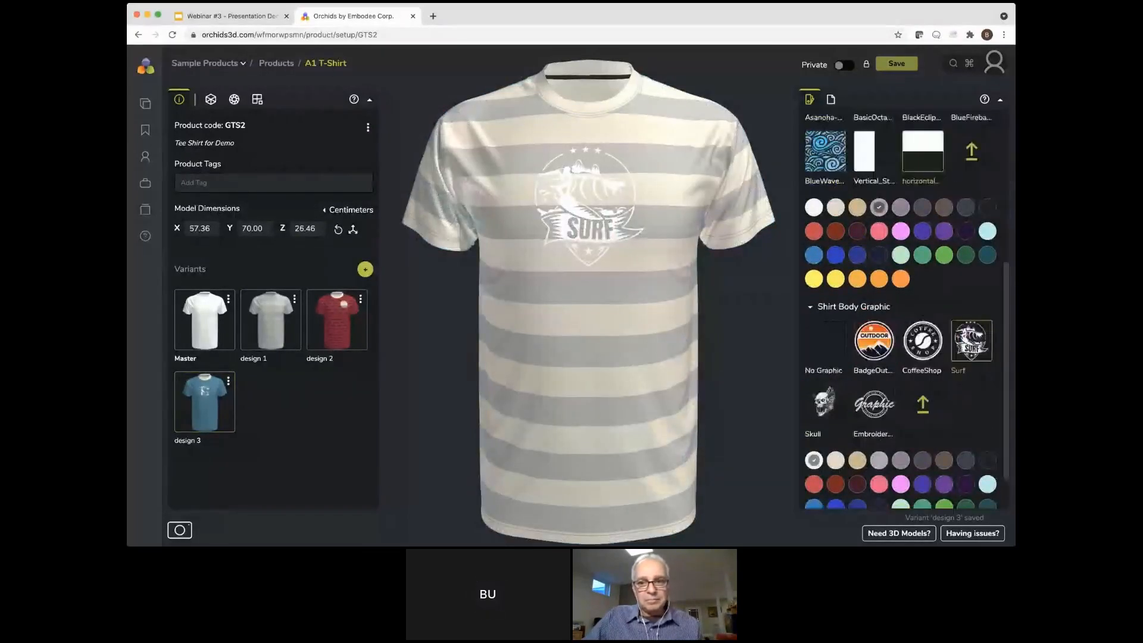
pyautogui.scroll(-1, 901, 310)
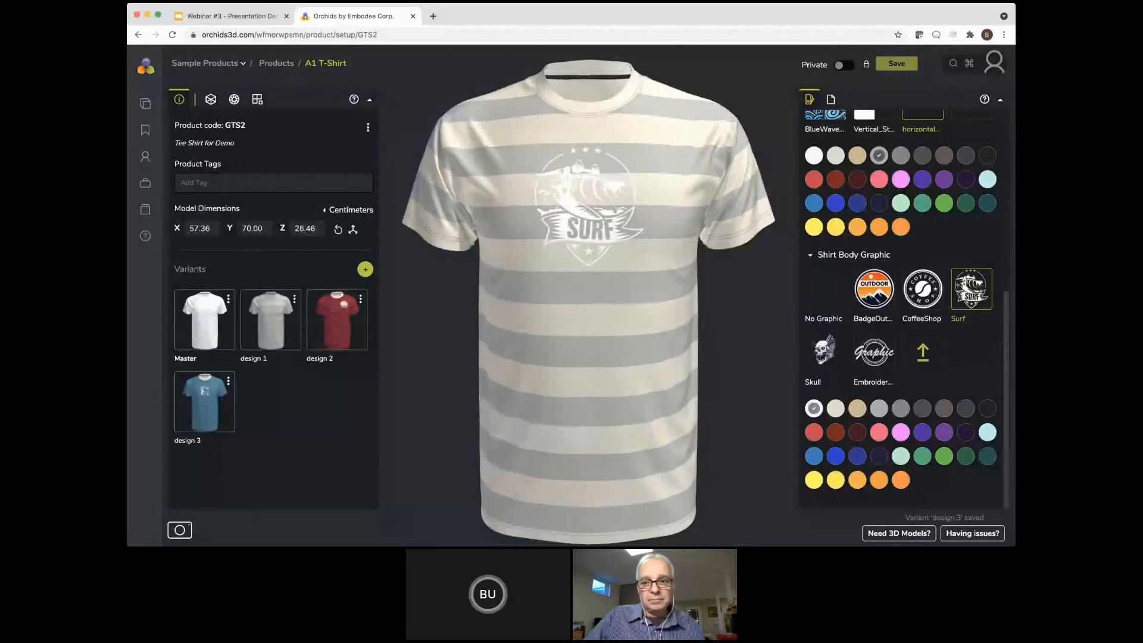
pyautogui.click(180, 530)
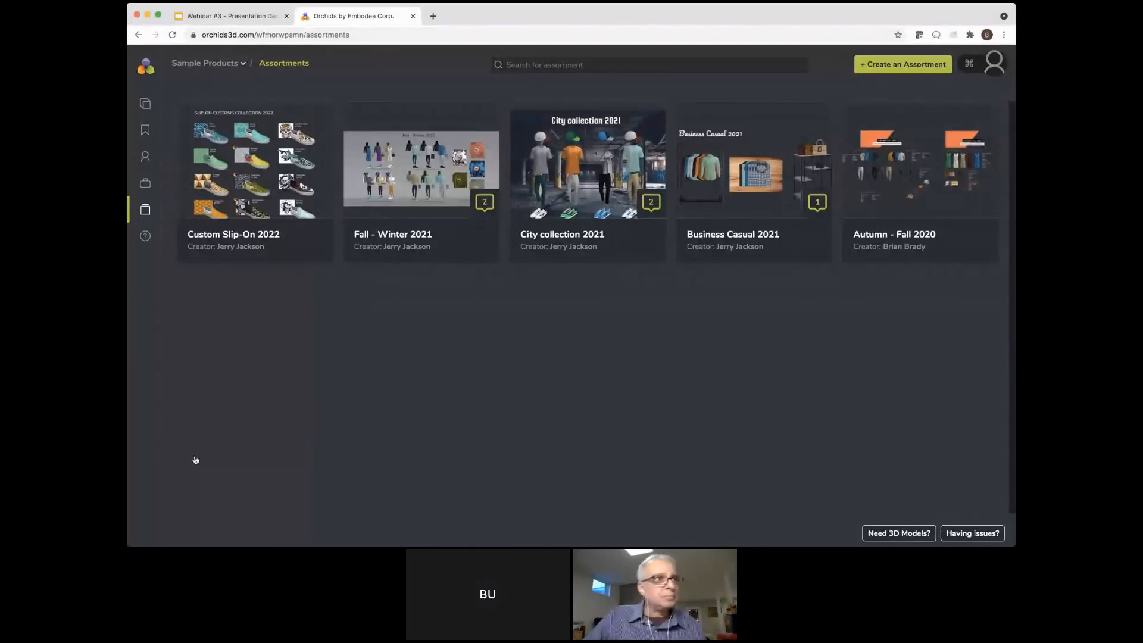
# Go from the assortments overview back to the list of all products
pyautogui.moveTo(148, 311)
pyautogui.click(154, 104)
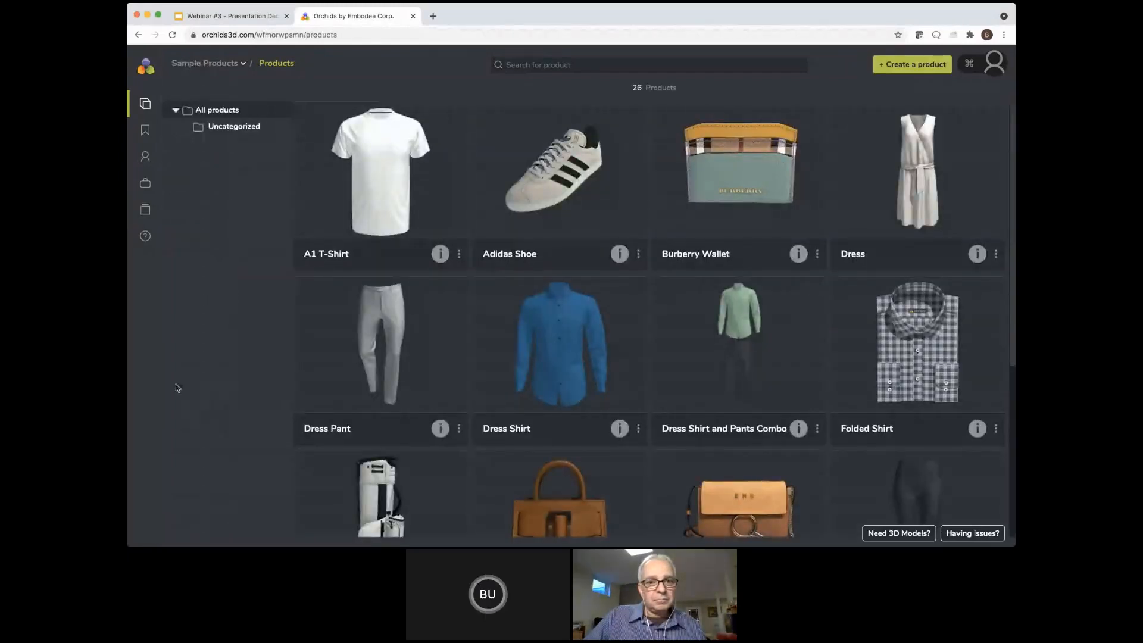
pyautogui.moveTo(130, 360)
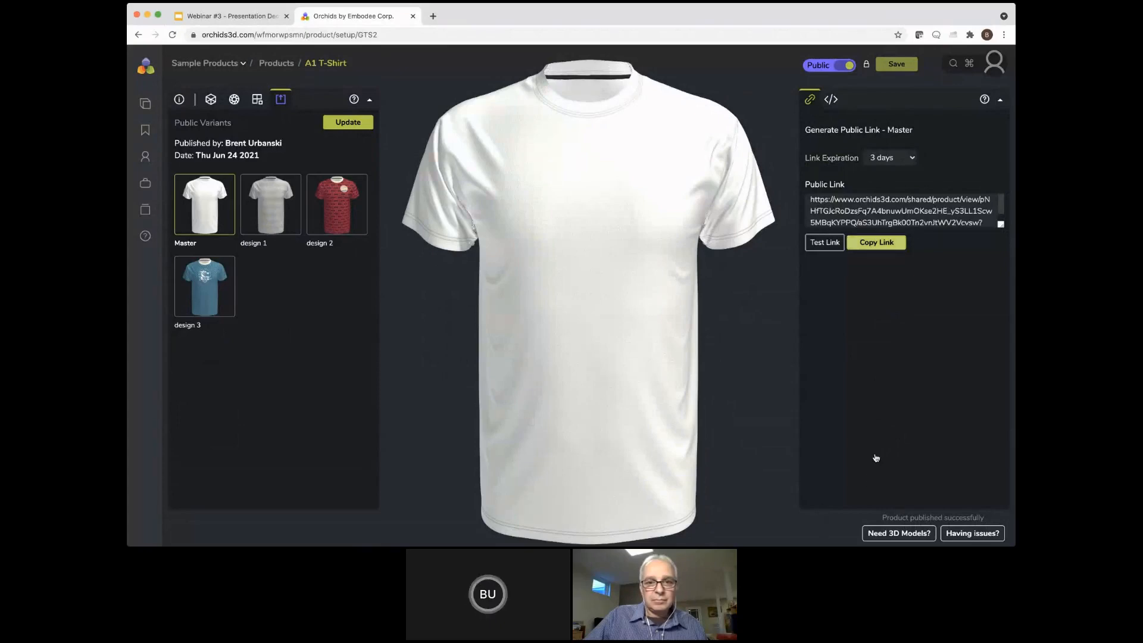
# Copy the Master variant's public link, open the shared product in a new browser tab and view its design options
pyautogui.click(876, 242)
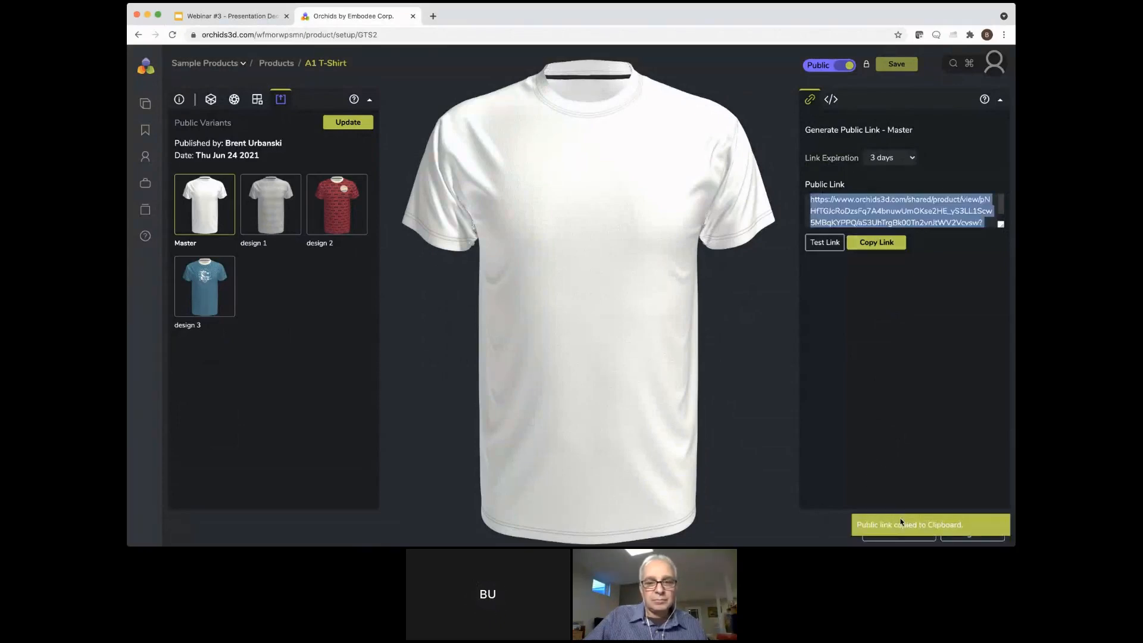
pyautogui.press('super+t')
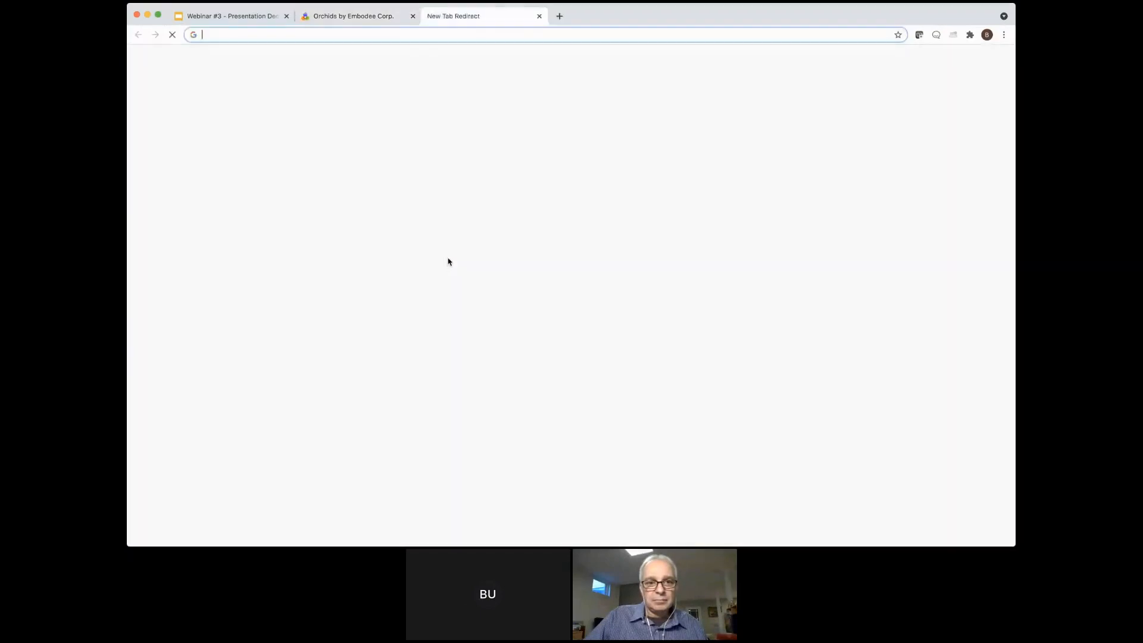
pyautogui.press('super+v')
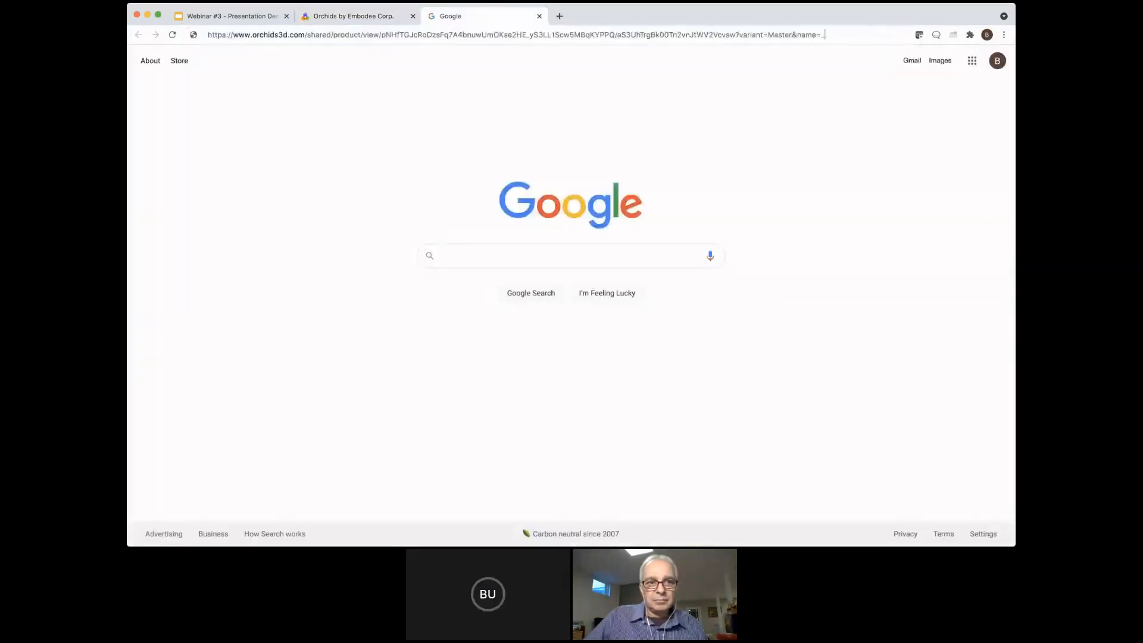
pyautogui.press('Return')
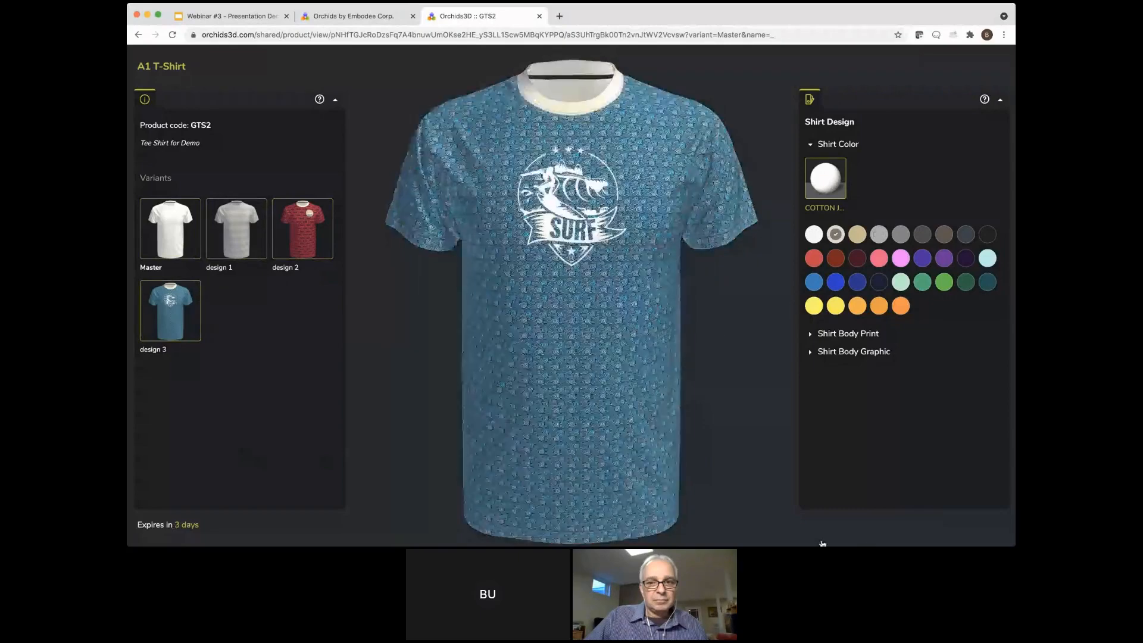
pyautogui.scroll(-1, 873, 325)
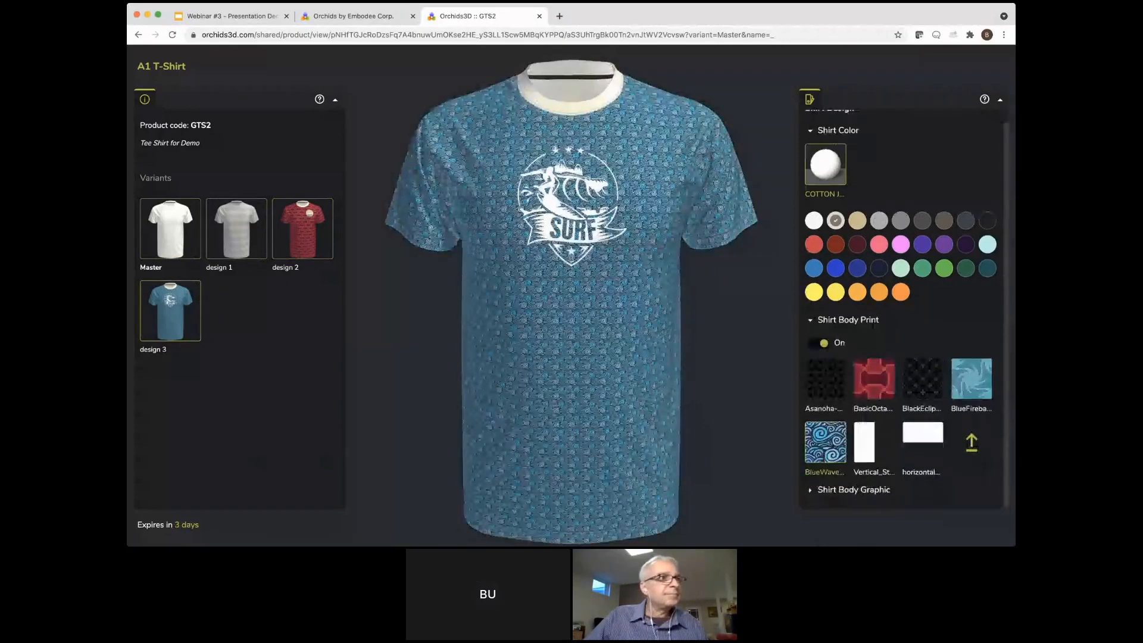